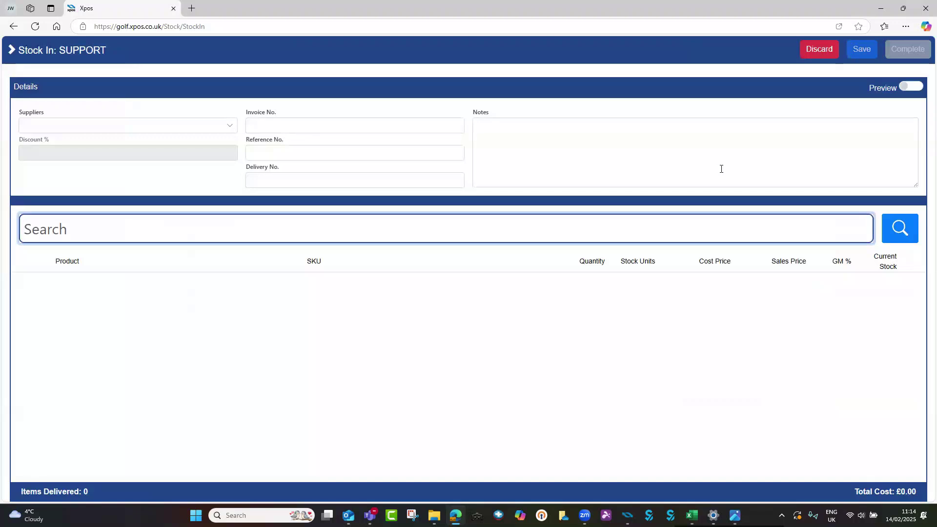
{"action": "type", "text": "4907913255052"}
{"action": "key", "text": "Return"}
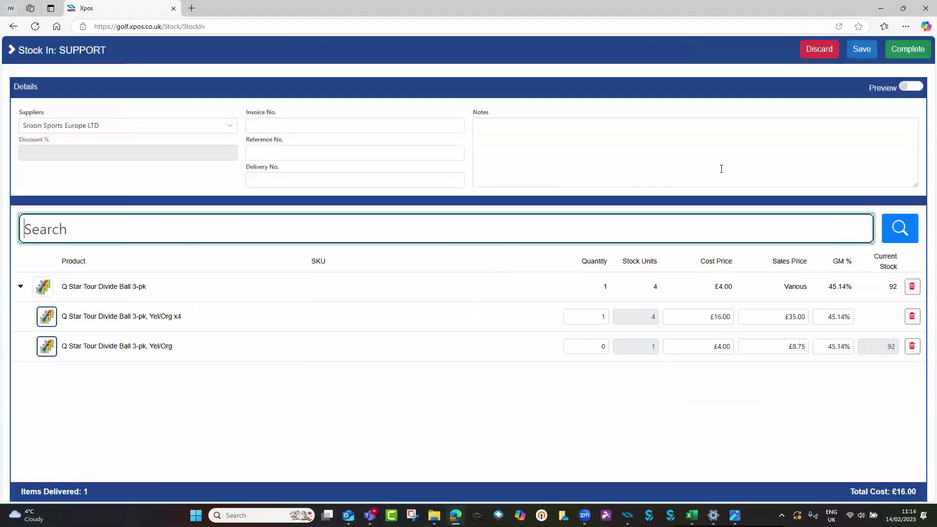
{"action": "left_click", "coordinate": [591, 313]}
{"action": "left_click", "coordinate": [589, 313]}
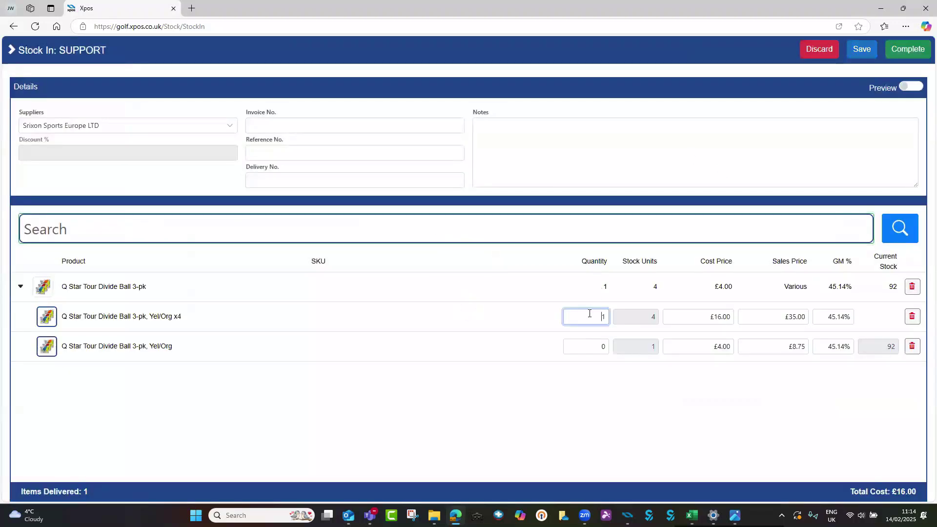
{"action": "key", "text": "Delete"}
{"action": "type", "text": "10"}
Step: Complete the delivery with price updates, agree to labels, then cancel printing
{"action": "left_click", "coordinate": [902, 49]}
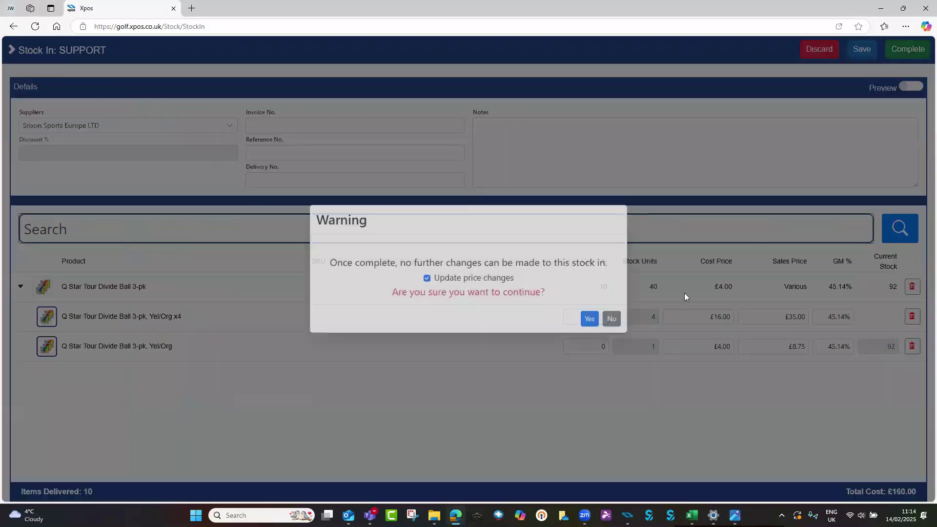
{"action": "left_click", "coordinate": [591, 318]}
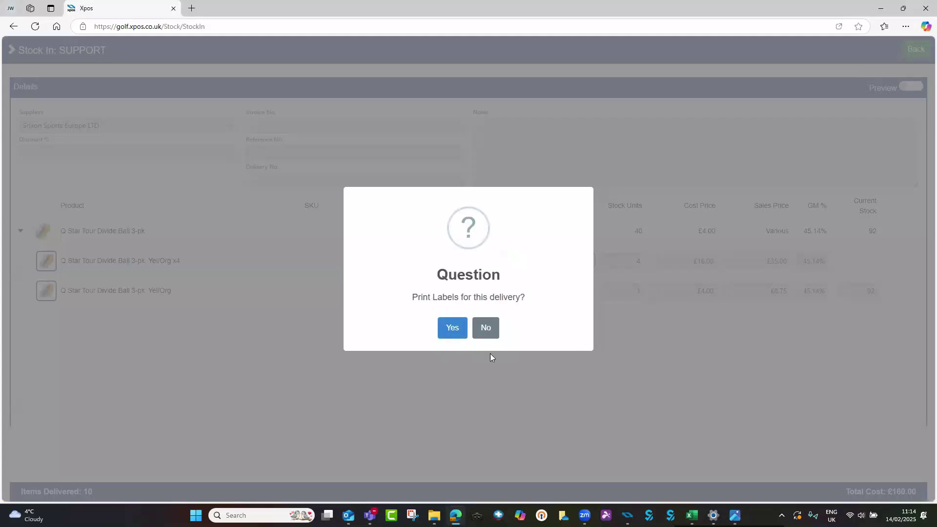
{"action": "left_click", "coordinate": [451, 327]}
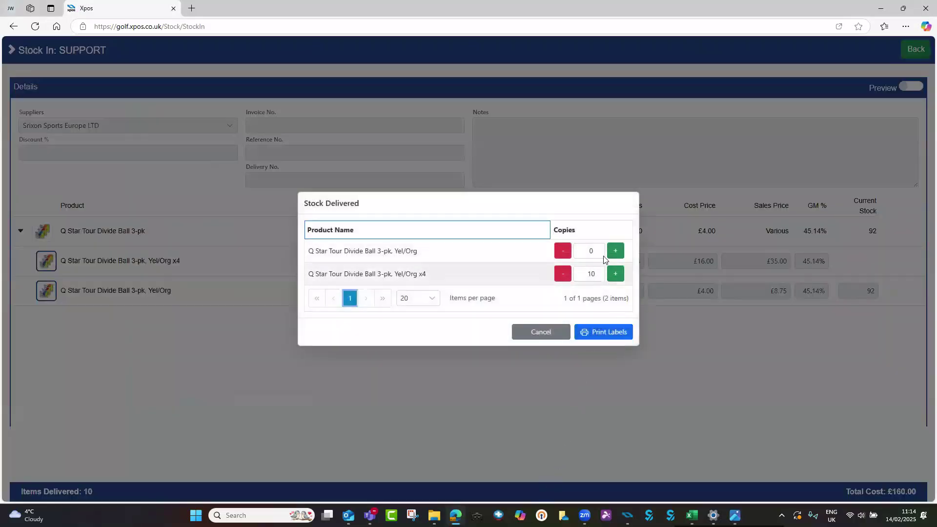
{"action": "left_click", "coordinate": [544, 336]}
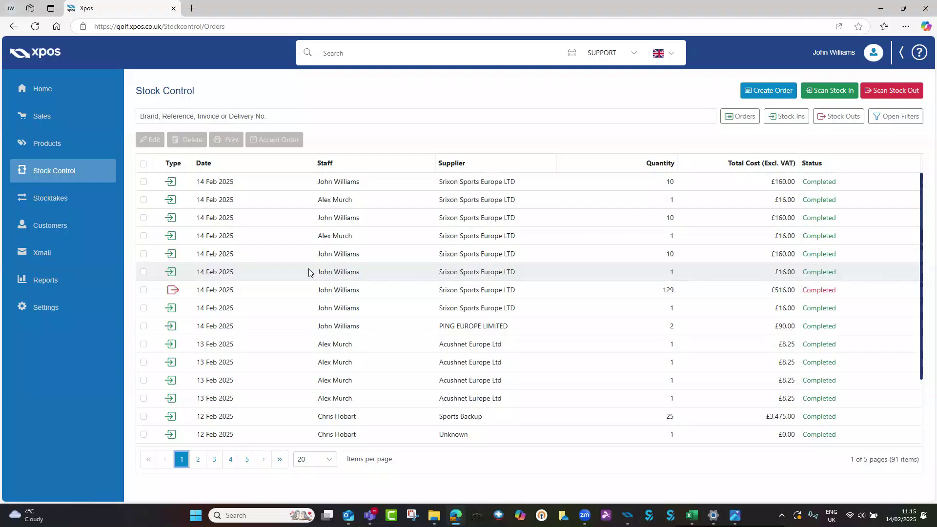
Step: Enable and save Negative Stock Warning for terminal 5, then start a new staff sale
{"action": "left_click", "coordinate": [21, 309]}
{"action": "left_click", "coordinate": [190, 227]}
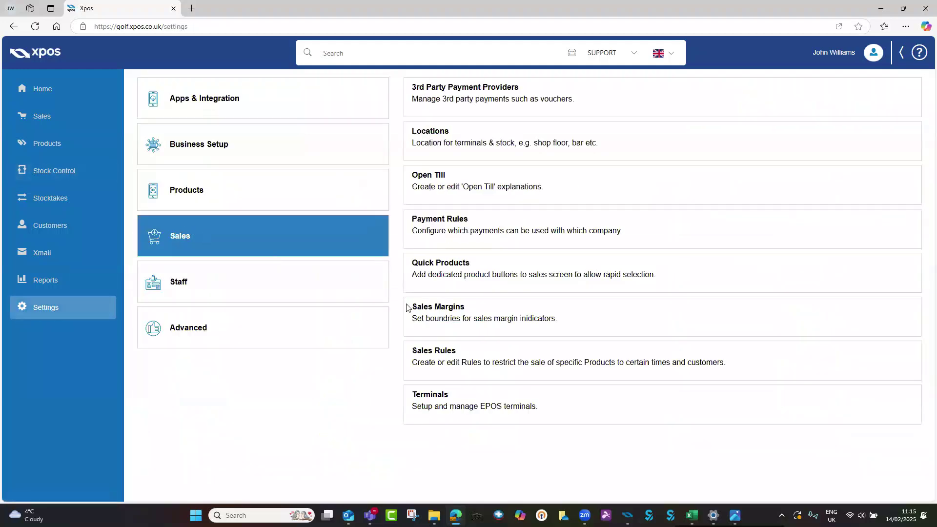
{"action": "left_click", "coordinate": [486, 400]}
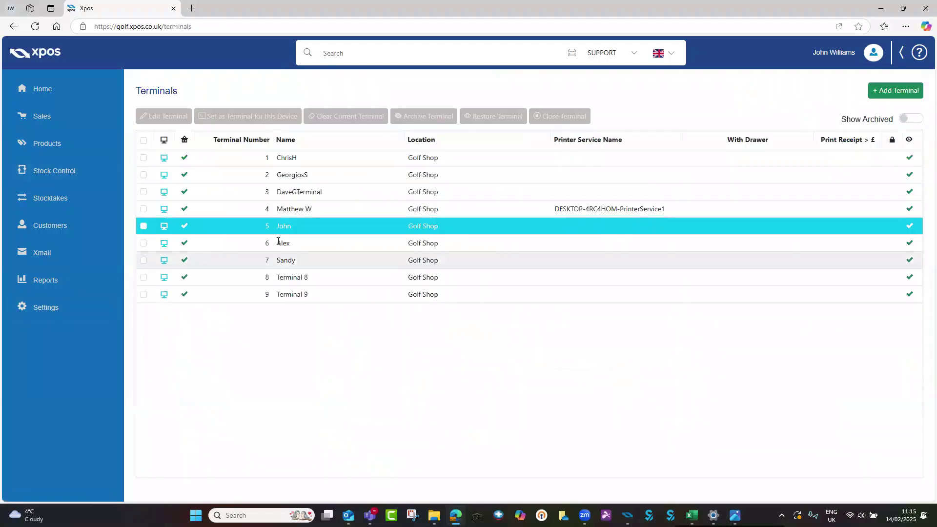
{"action": "left_click", "coordinate": [242, 226]}
{"action": "left_click", "coordinate": [164, 116]}
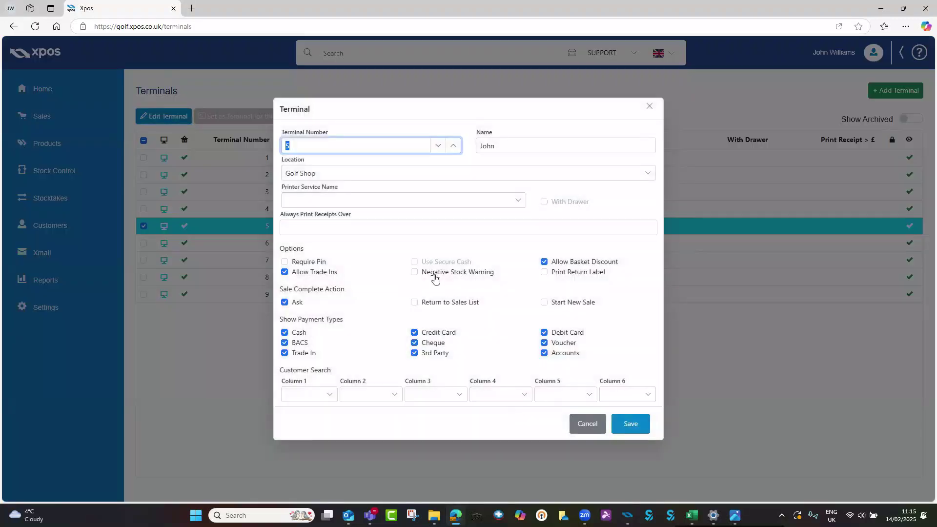
{"action": "left_click", "coordinate": [415, 272]}
{"action": "left_click", "coordinate": [627, 424]}
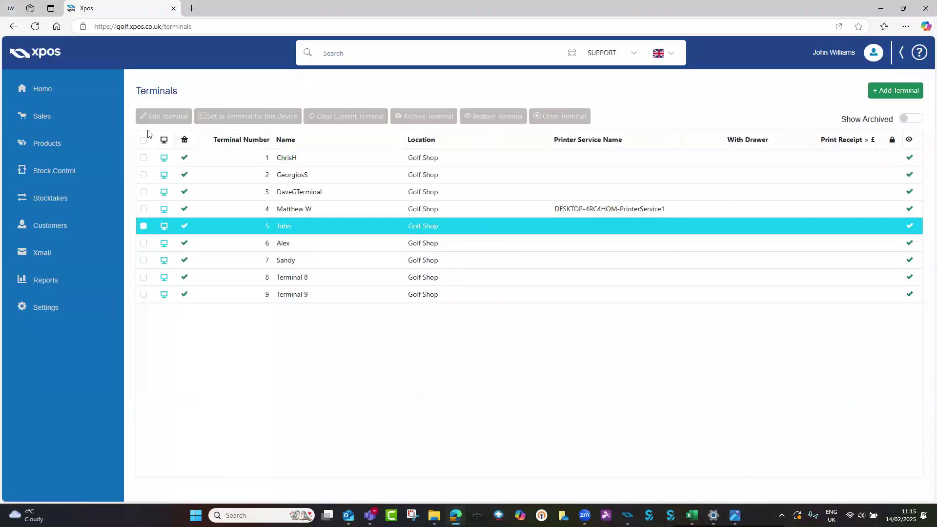
{"action": "left_click", "coordinate": [93, 122]}
{"action": "left_click", "coordinate": [265, 125]}
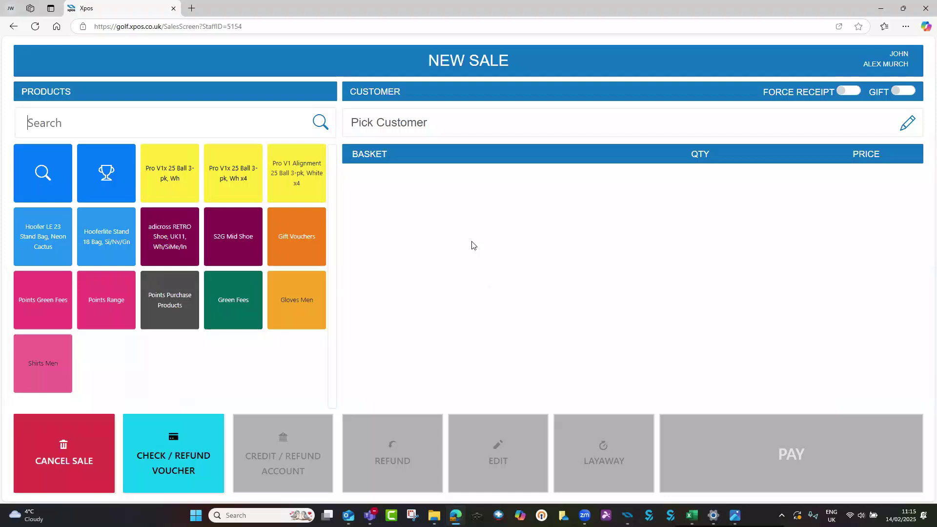
Step: Search 'bluepr' to add the Blueprint iron, then dismiss the negative-quantity warning
{"action": "type", "text": "bluepr"}
{"action": "key", "text": "Return"}
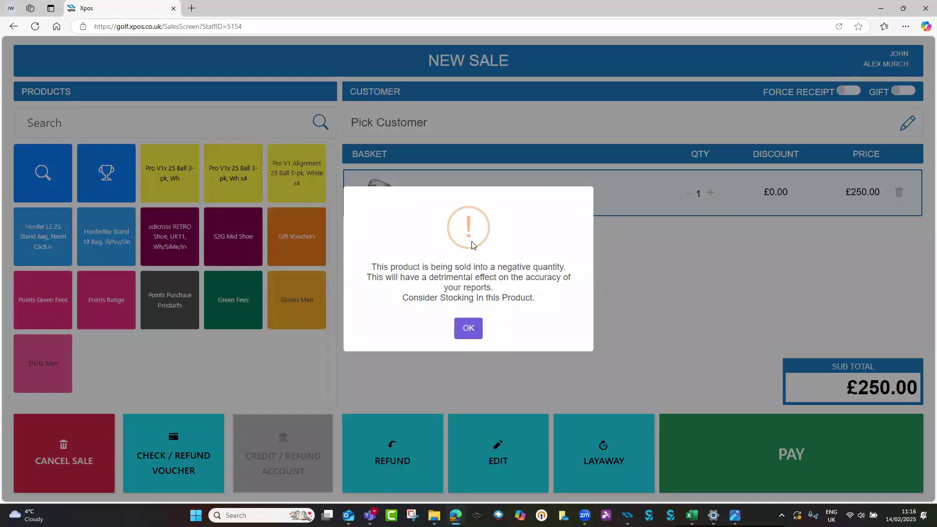
{"action": "left_click", "coordinate": [475, 329]}
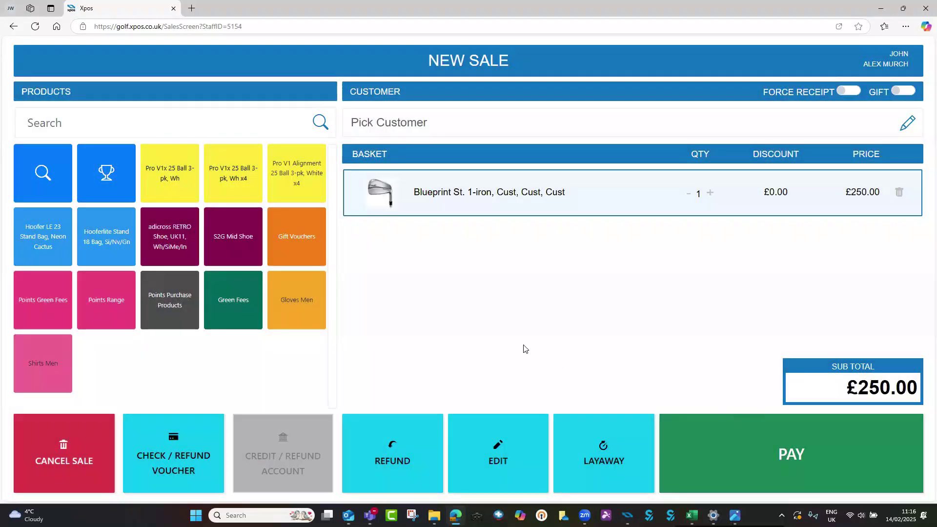
Step: Cancel the sale, confirming on the second attempt, and decline starting a new sale
{"action": "left_click", "coordinate": [64, 445]}
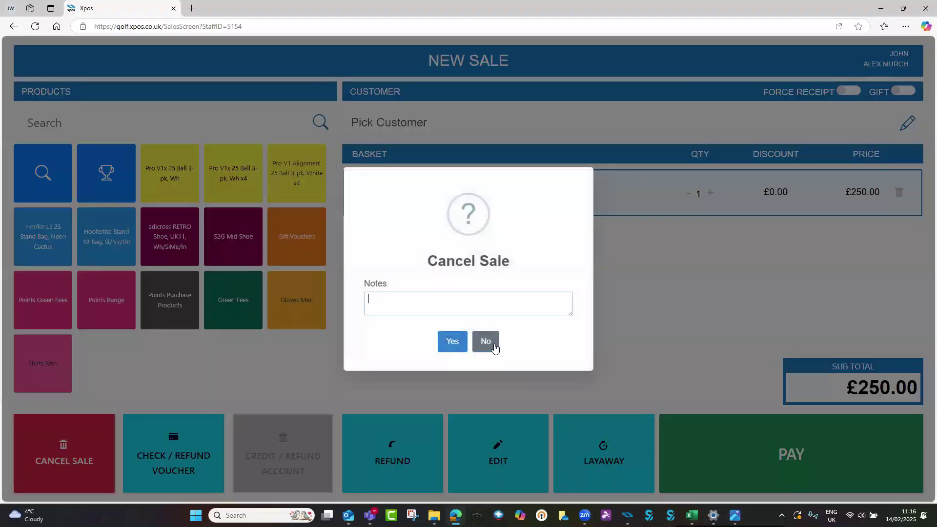
{"action": "left_click", "coordinate": [487, 341]}
{"action": "left_click", "coordinate": [63, 447]}
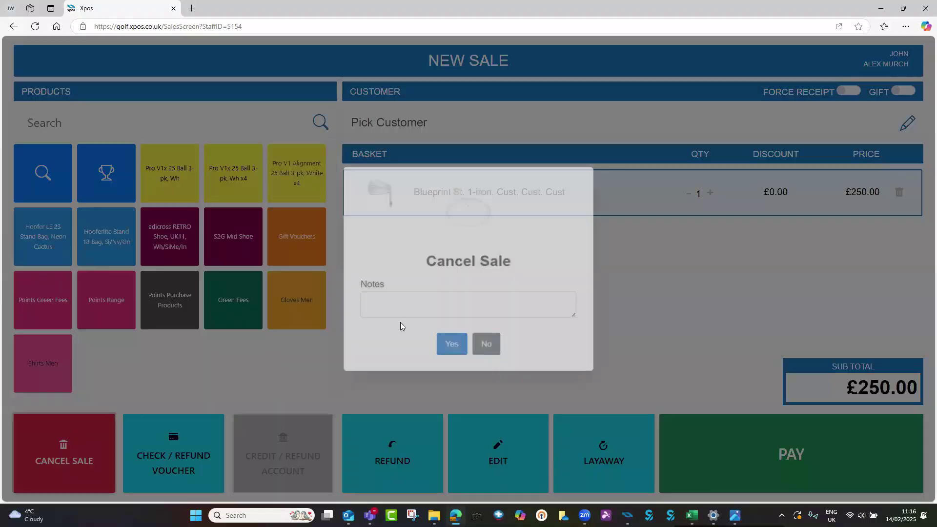
{"action": "left_click", "coordinate": [452, 341]}
{"action": "left_click", "coordinate": [486, 327]}
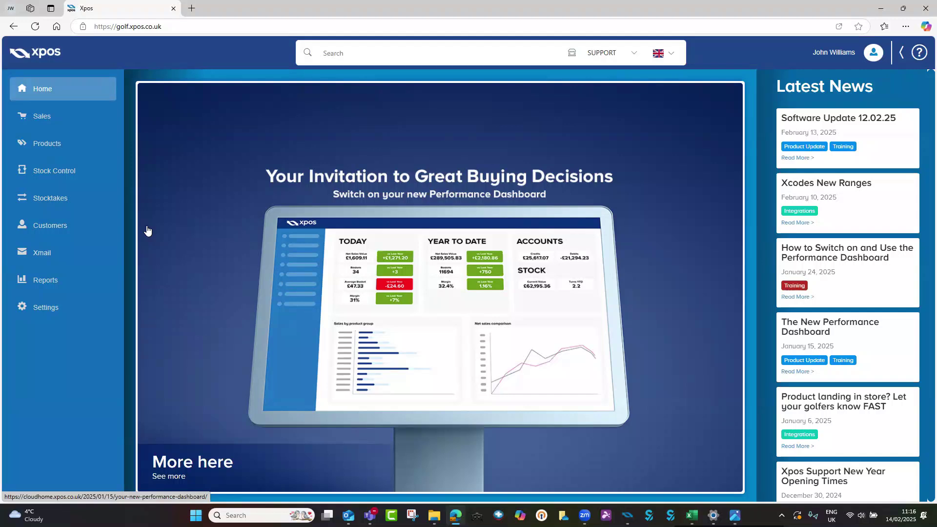
Step: Enable and save Print Return Label for terminal 5, then start a new staff sale
{"action": "left_click", "coordinate": [47, 309]}
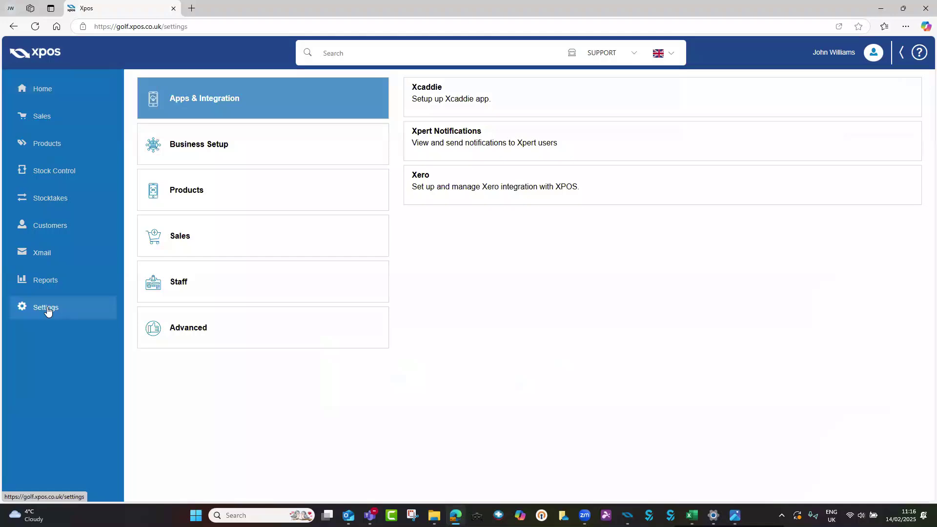
{"action": "left_click", "coordinate": [219, 241]}
{"action": "left_click", "coordinate": [428, 398]}
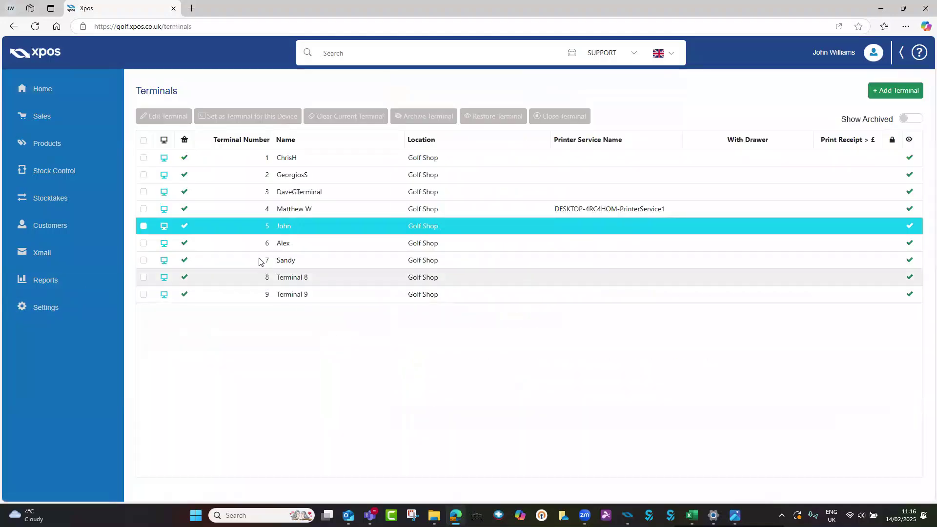
{"action": "left_click", "coordinate": [233, 229]}
{"action": "left_click", "coordinate": [150, 117]}
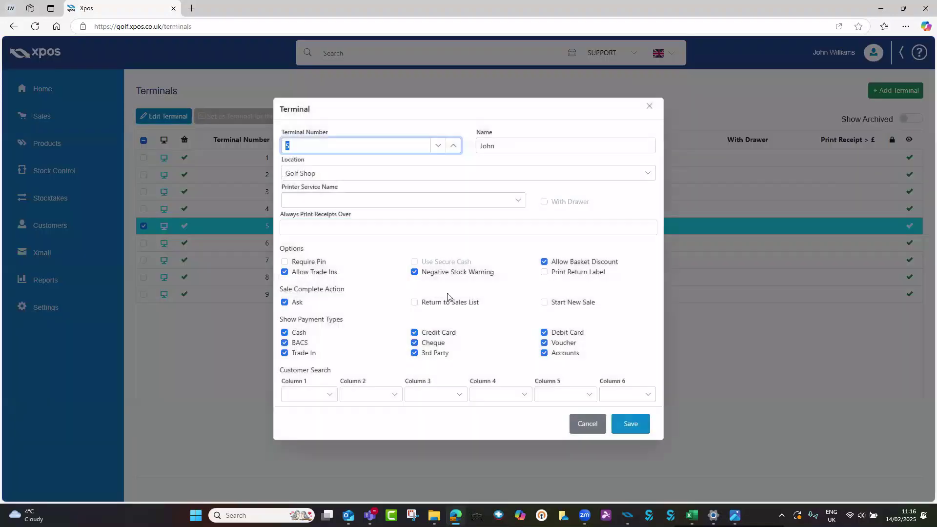
{"action": "left_click", "coordinate": [545, 273]}
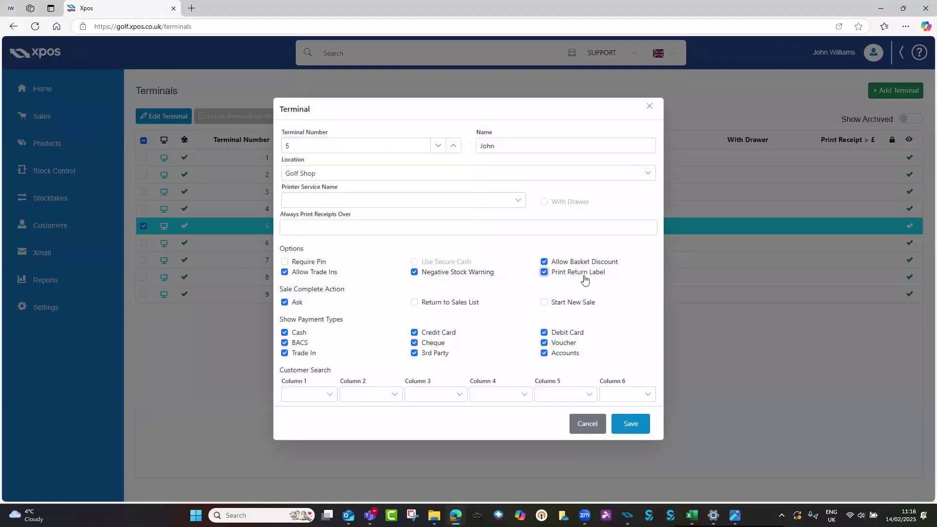
{"action": "left_click", "coordinate": [626, 424]}
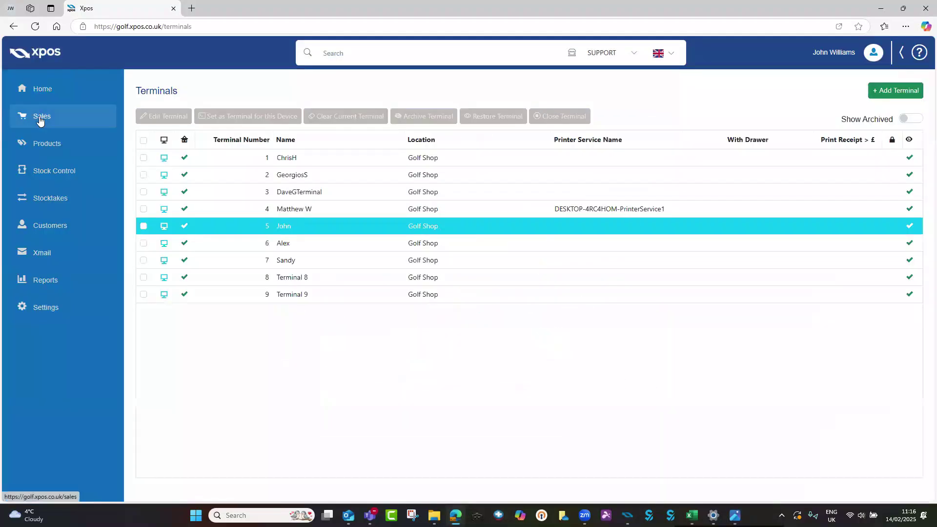
{"action": "left_click", "coordinate": [41, 120]}
{"action": "left_click", "coordinate": [247, 142]}
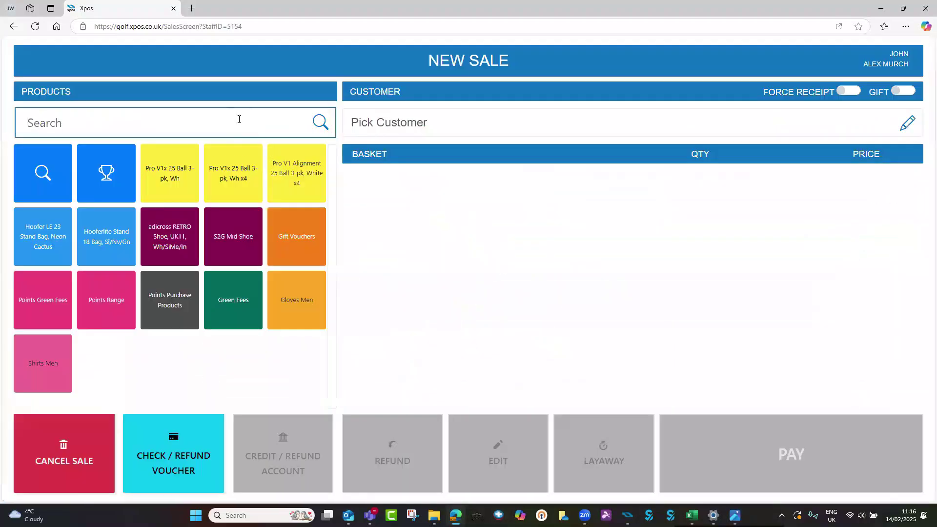
Step: Scan the x4 ball pack into the basket and mark it as a refund
{"action": "type", "text": "4907"}
{"action": "key", "text": "Return"}
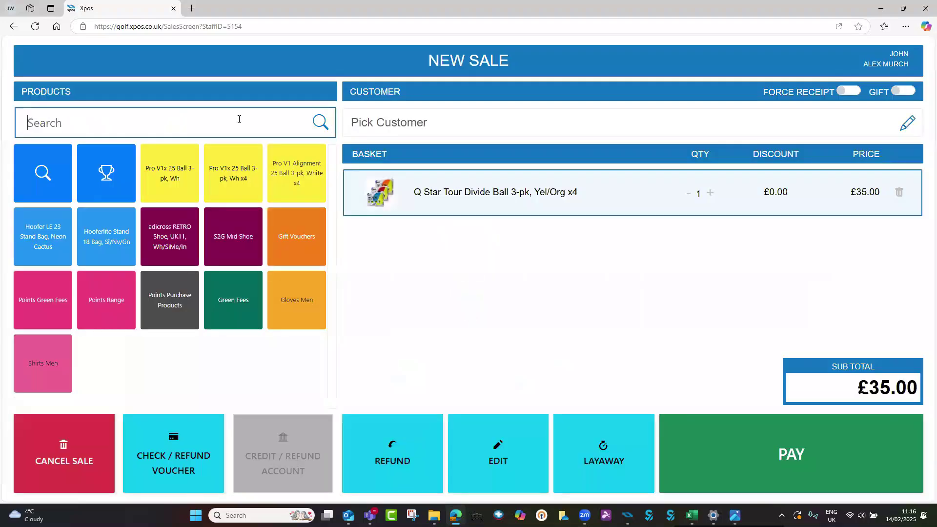
{"action": "left_click", "coordinate": [412, 442]}
Step: Refund it to debit card as resaleable, skipping labels and any new sale
{"action": "left_click", "coordinate": [700, 448]}
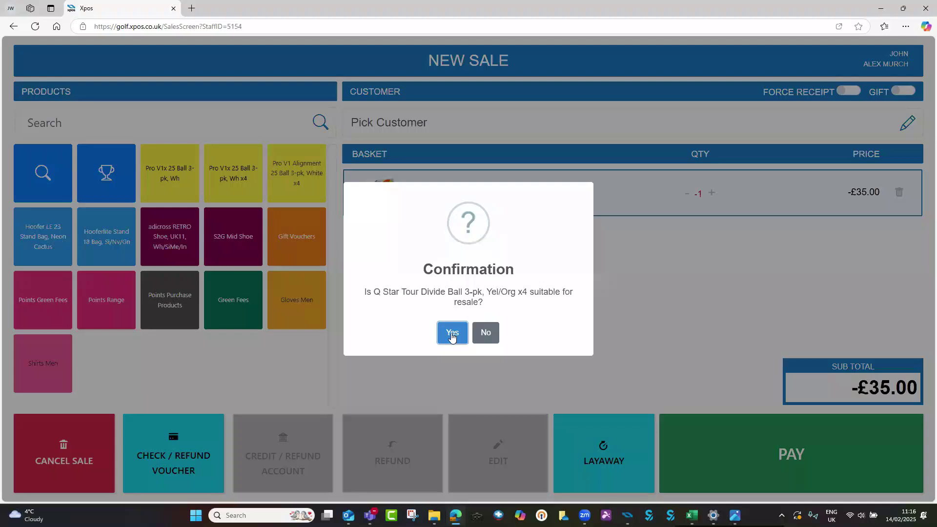
{"action": "left_click", "coordinate": [450, 336]}
{"action": "left_click", "coordinate": [411, 123]}
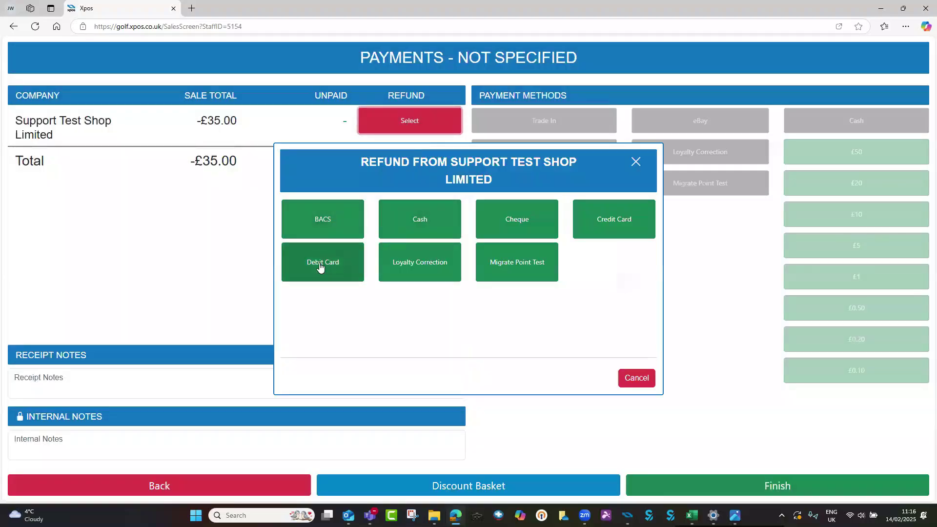
{"action": "left_click", "coordinate": [320, 266]}
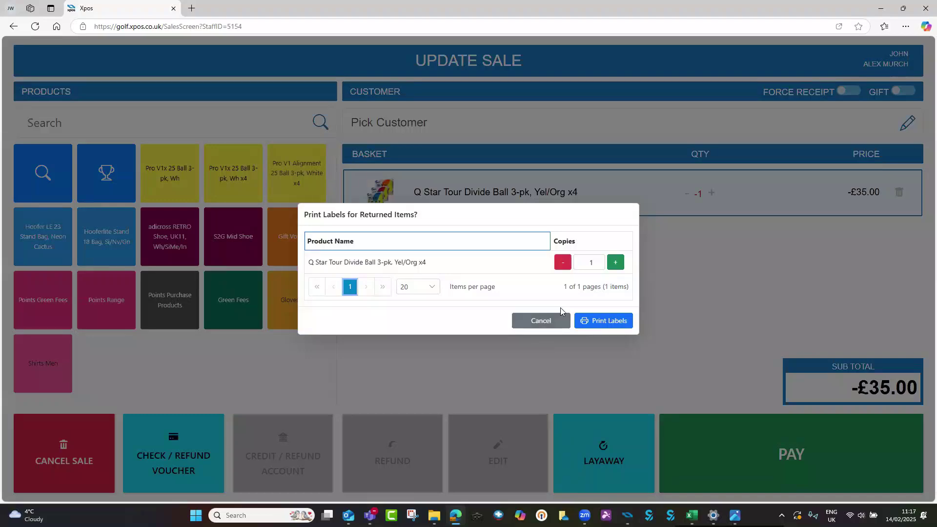
{"action": "left_click", "coordinate": [556, 322]}
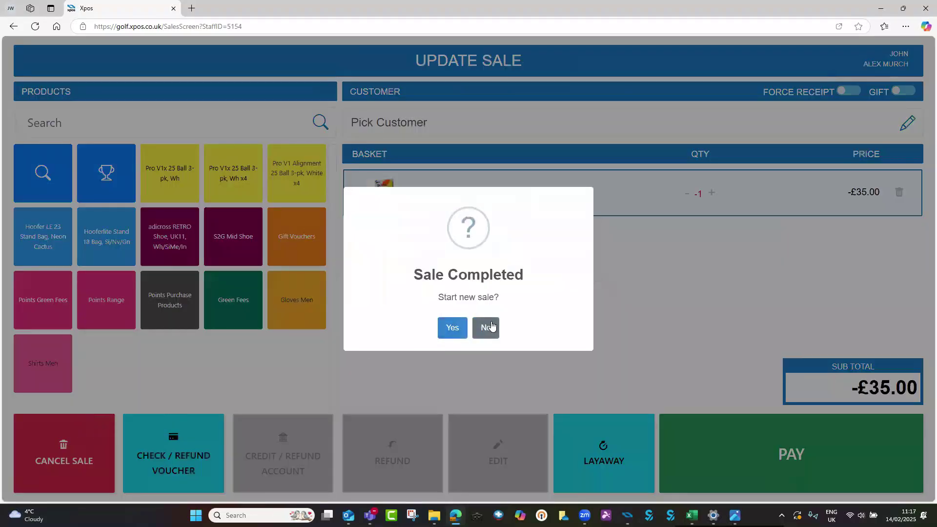
{"action": "left_click", "coordinate": [486, 328]}
{"action": "left_click", "coordinate": [35, 53]}
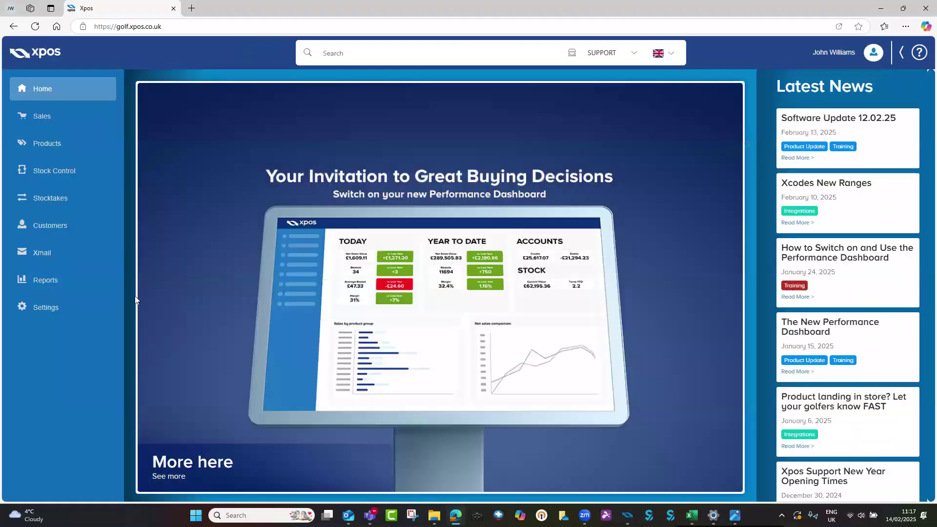
Step: Open the Reports dashboard showing today's £329.15 net sales over 5 baskets
{"action": "left_click", "coordinate": [62, 283]}
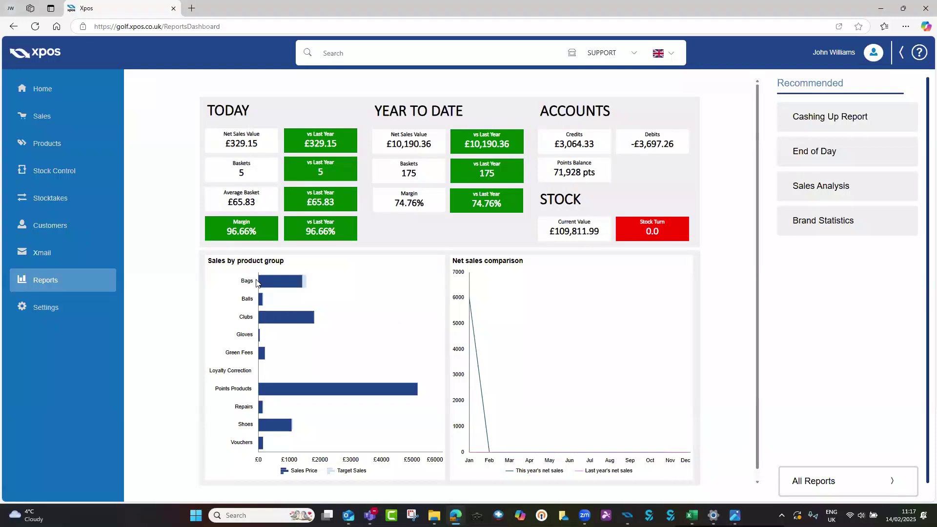
Step: In Golf Shop > Accessories product groups, set the Accessories sub group to Show In Dashboard
{"action": "left_click", "coordinate": [68, 311]}
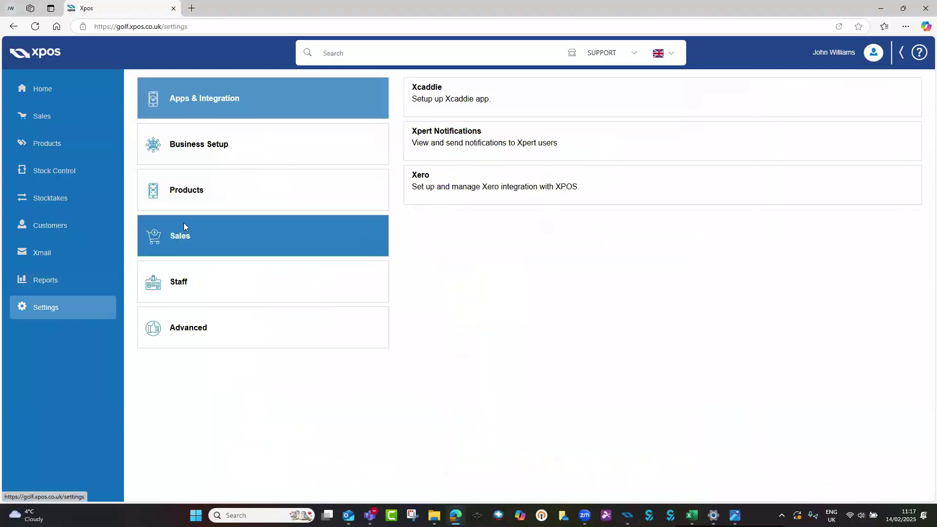
{"action": "left_click", "coordinate": [220, 199]}
{"action": "left_click", "coordinate": [464, 195]}
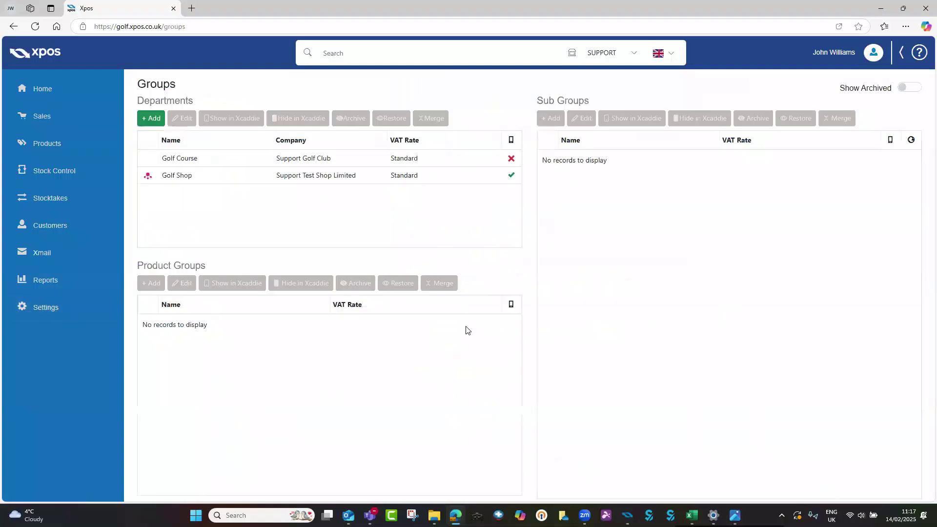
{"action": "left_click", "coordinate": [217, 174]}
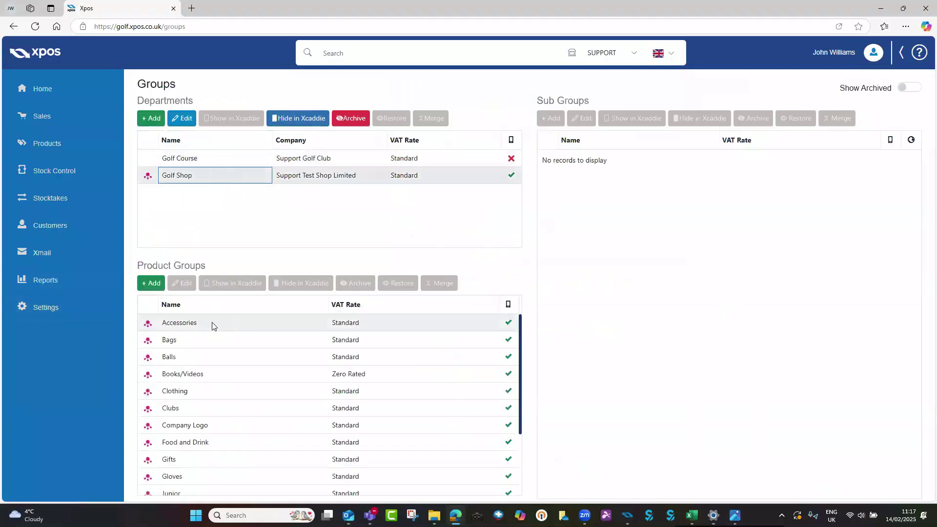
{"action": "left_click", "coordinate": [205, 327]}
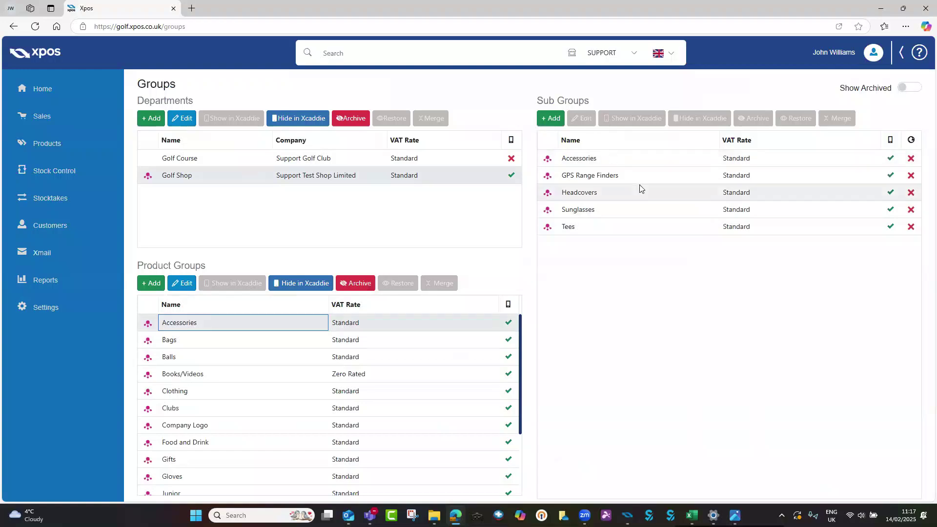
{"action": "double_click", "coordinate": [616, 161]}
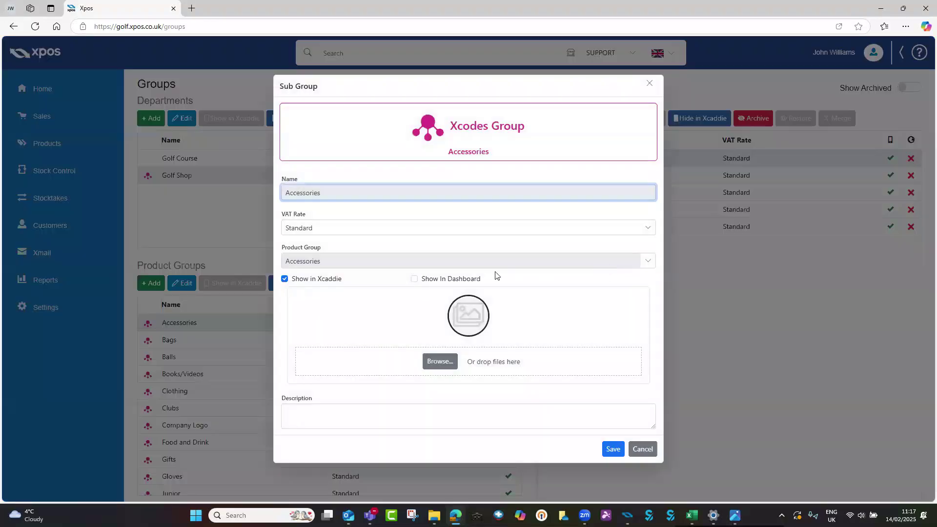
{"action": "left_click", "coordinate": [415, 279]}
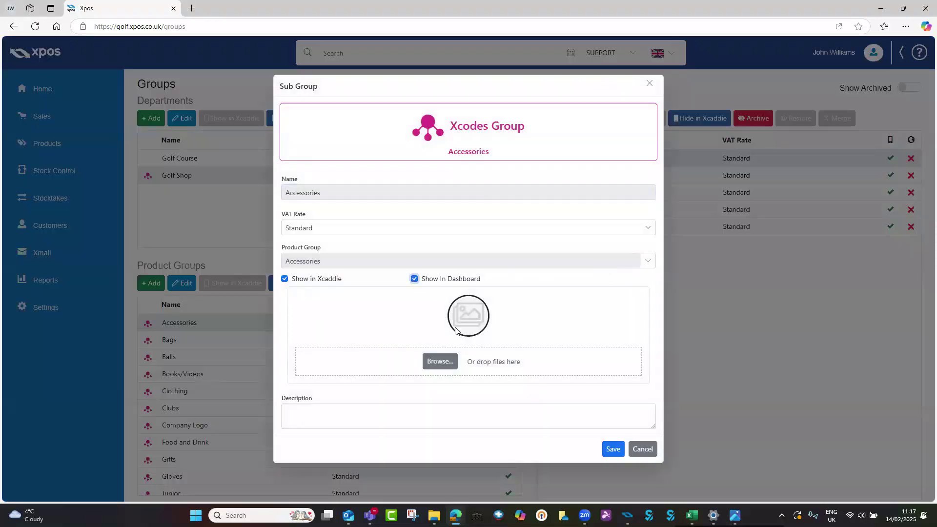
{"action": "left_click", "coordinate": [601, 446]}
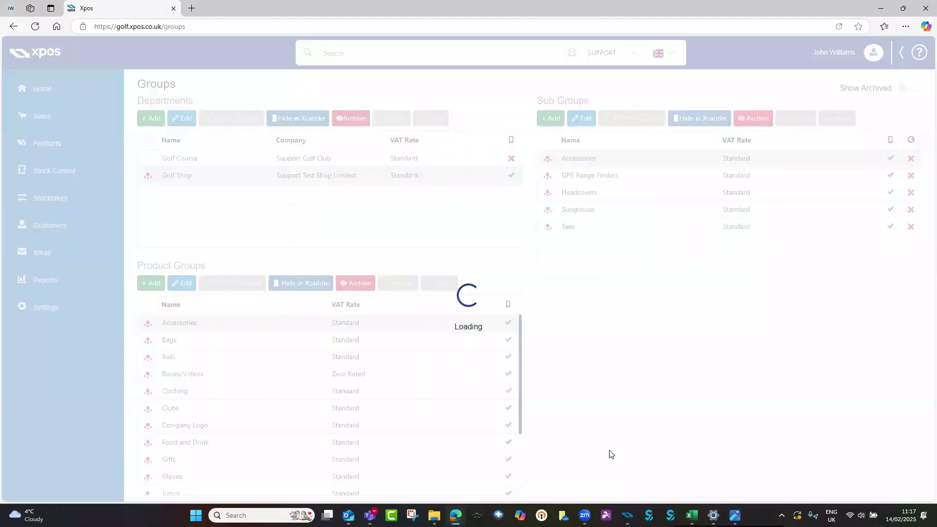
Step: Turn on Show In Dashboard for the GPS Range Finders and Headcovers sub groups
{"action": "left_click", "coordinate": [632, 175]}
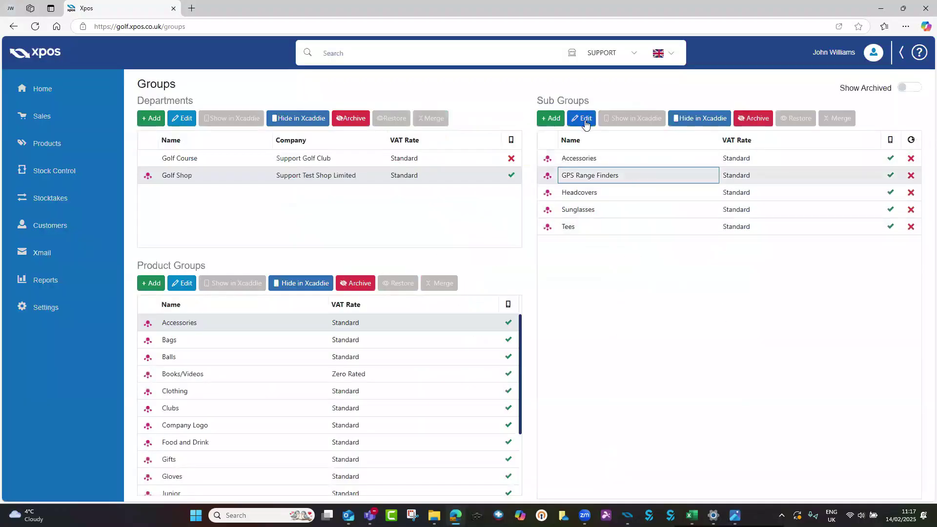
{"action": "left_click", "coordinate": [582, 118]}
{"action": "left_click", "coordinate": [415, 279]}
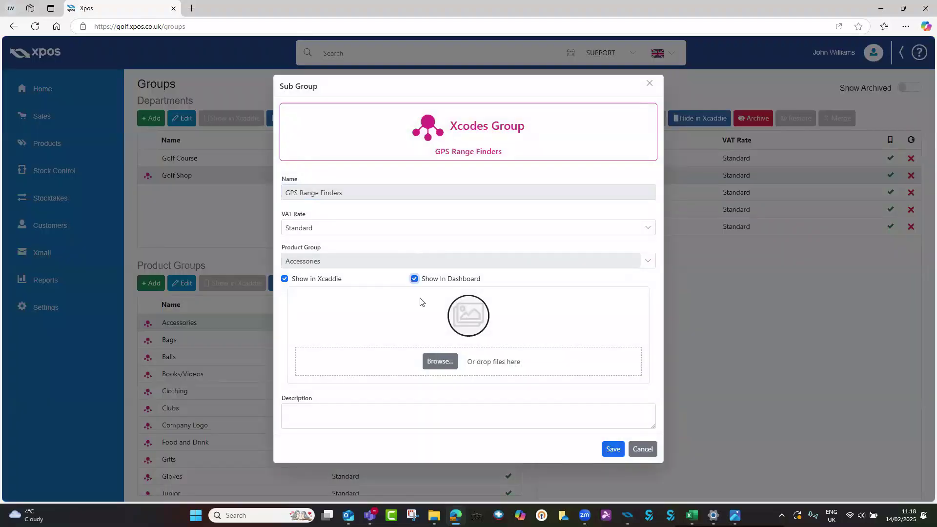
{"action": "left_click", "coordinate": [609, 449]}
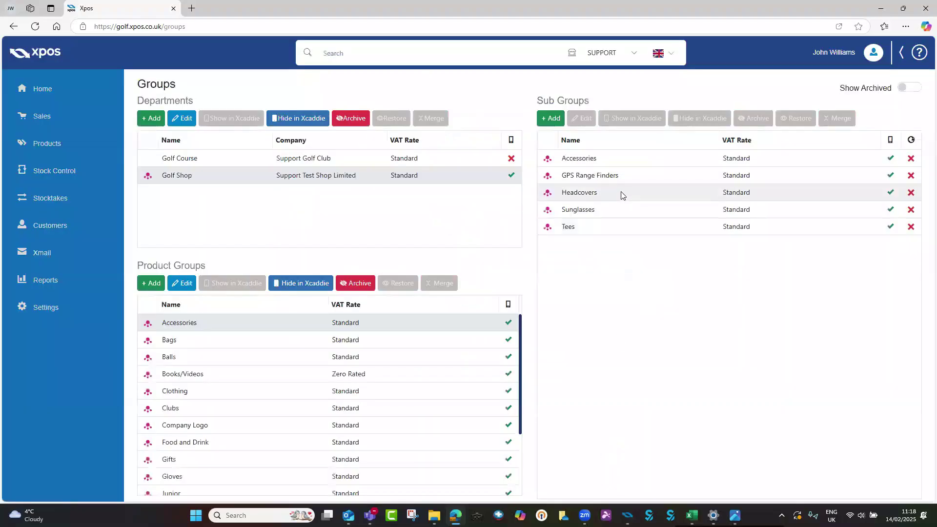
{"action": "left_click", "coordinate": [622, 193]}
{"action": "left_click", "coordinate": [582, 118]}
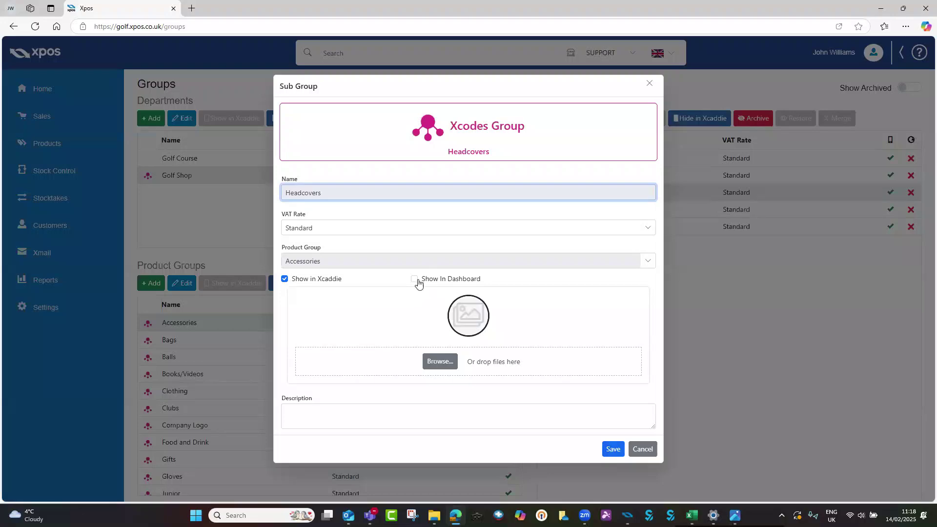
{"action": "left_click", "coordinate": [414, 279]}
{"action": "left_click", "coordinate": [613, 449]}
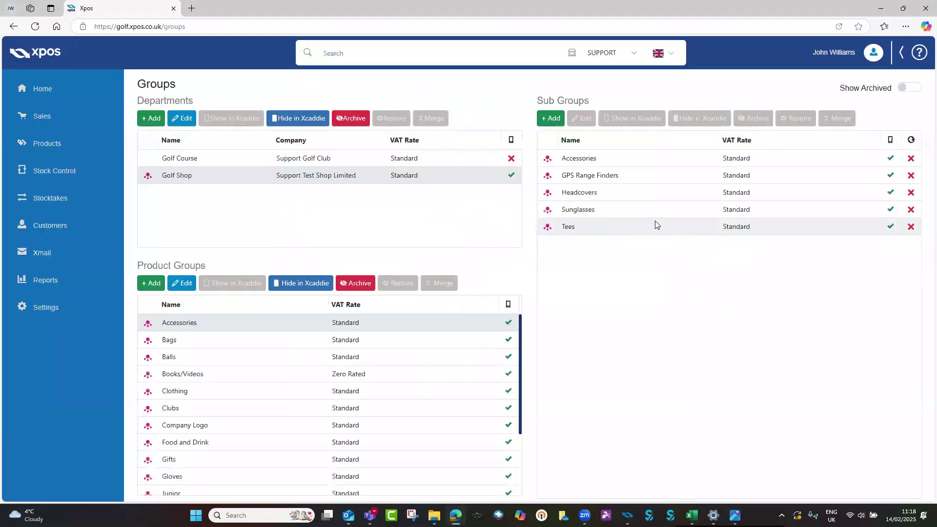
Step: Turn on Show In Dashboard for Sunglasses and Tees, then return to Reports
{"action": "left_click", "coordinate": [644, 210]}
{"action": "left_click", "coordinate": [583, 118]}
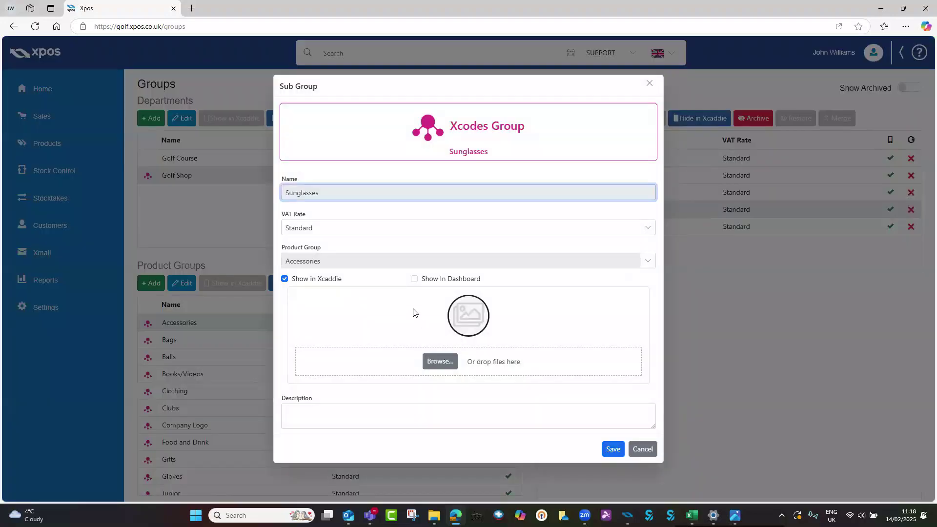
{"action": "left_click", "coordinate": [414, 278]}
{"action": "left_click", "coordinate": [607, 449]}
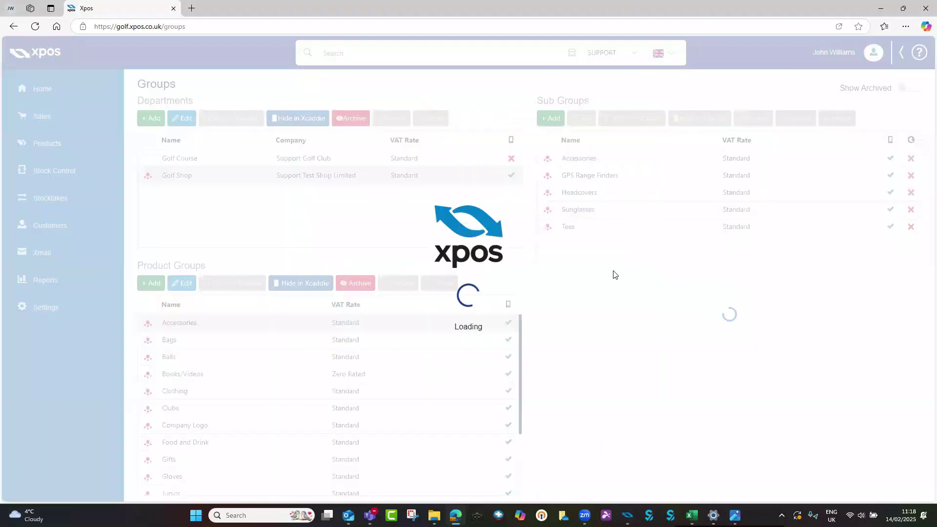
{"action": "left_click", "coordinate": [613, 228]}
{"action": "left_click", "coordinate": [583, 119]}
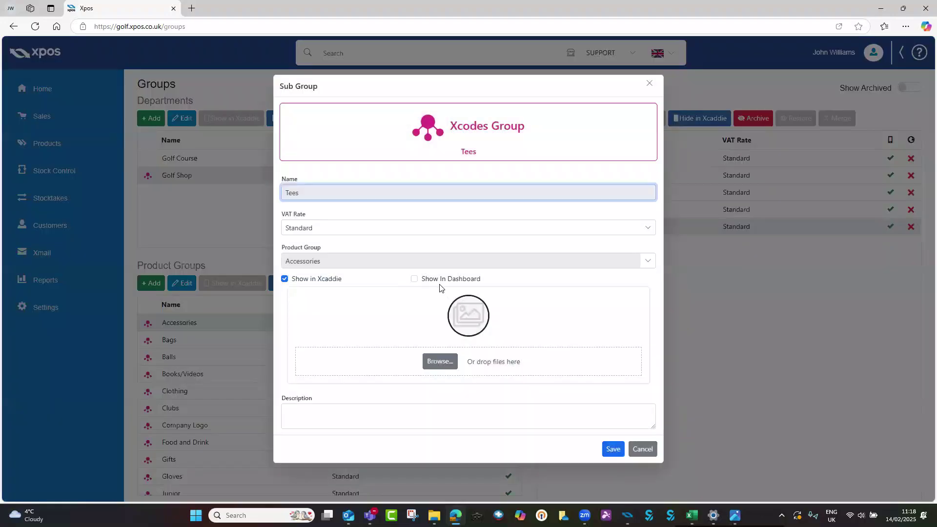
{"action": "left_click", "coordinate": [414, 279]}
{"action": "left_click", "coordinate": [611, 448]}
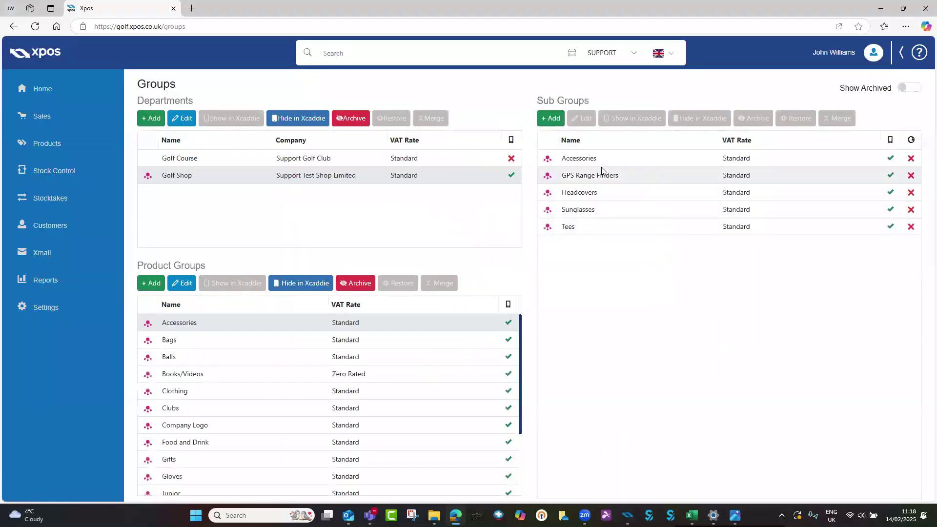
{"action": "left_click", "coordinate": [95, 280]}
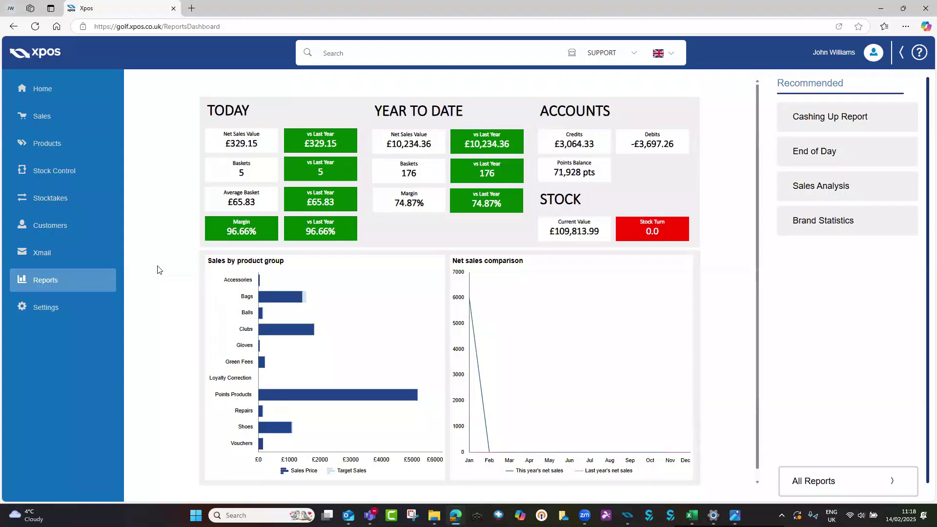
Step: Open terminal 5 for editing from the Sales terminals settings
{"action": "left_click", "coordinate": [86, 308]}
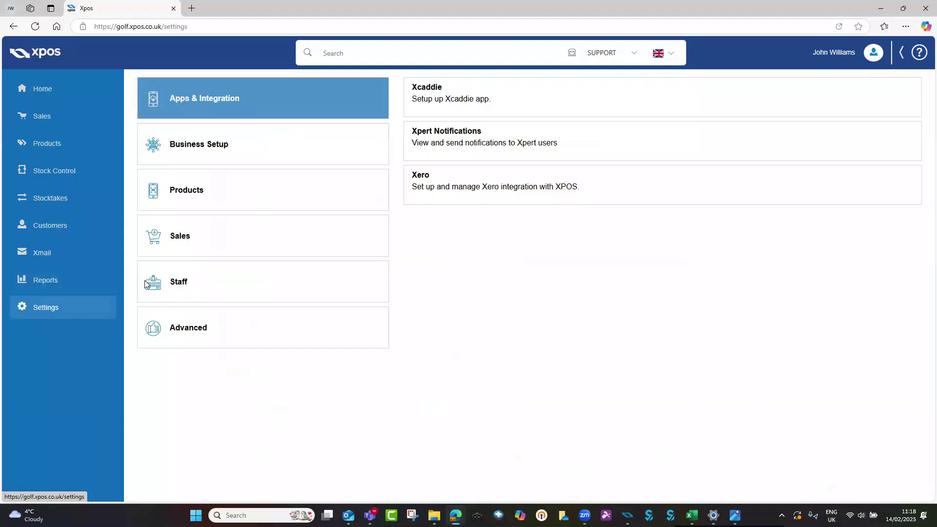
{"action": "left_click", "coordinate": [224, 244]}
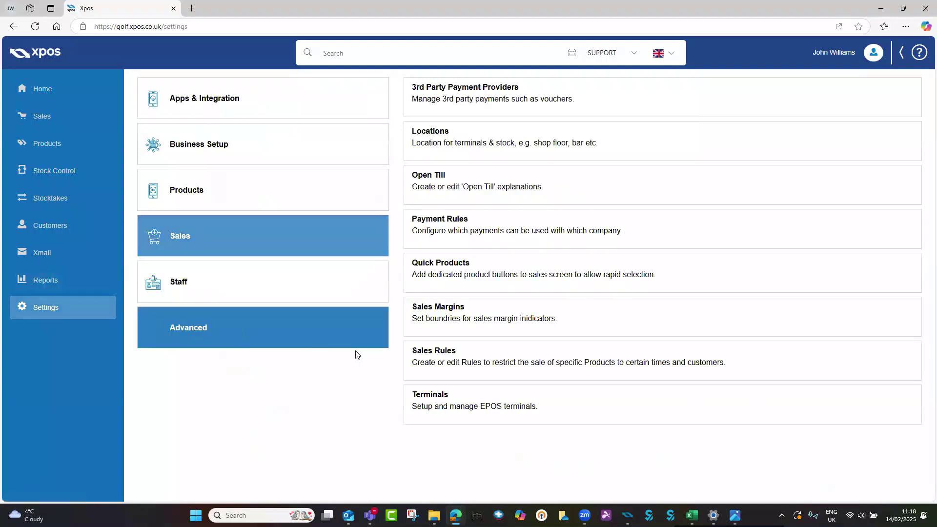
{"action": "left_click", "coordinate": [461, 406]}
{"action": "left_click", "coordinate": [212, 223]}
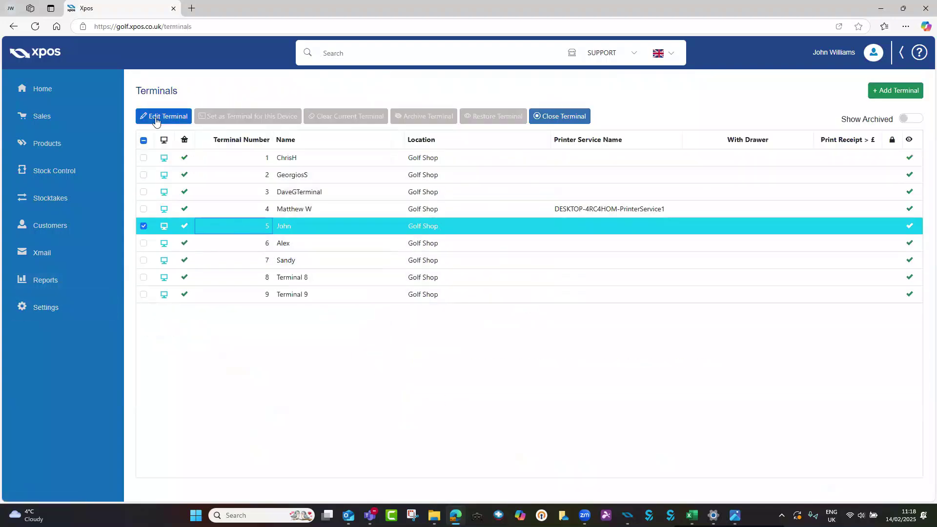
{"action": "left_click", "coordinate": [161, 117]}
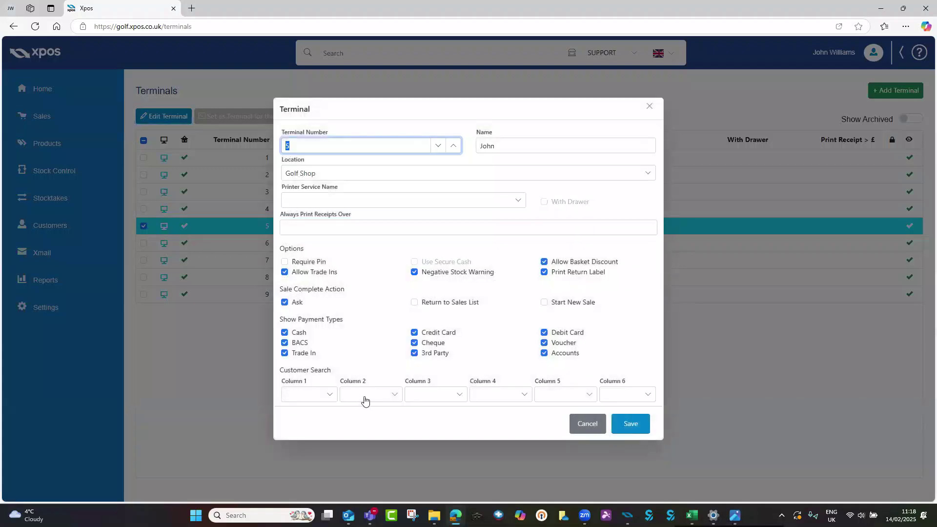
Step: Set customer search columns 1, 3, 5 to FullName, EmailAddress, Shop and save
{"action": "left_click", "coordinate": [327, 394]}
{"action": "left_click", "coordinate": [327, 360]}
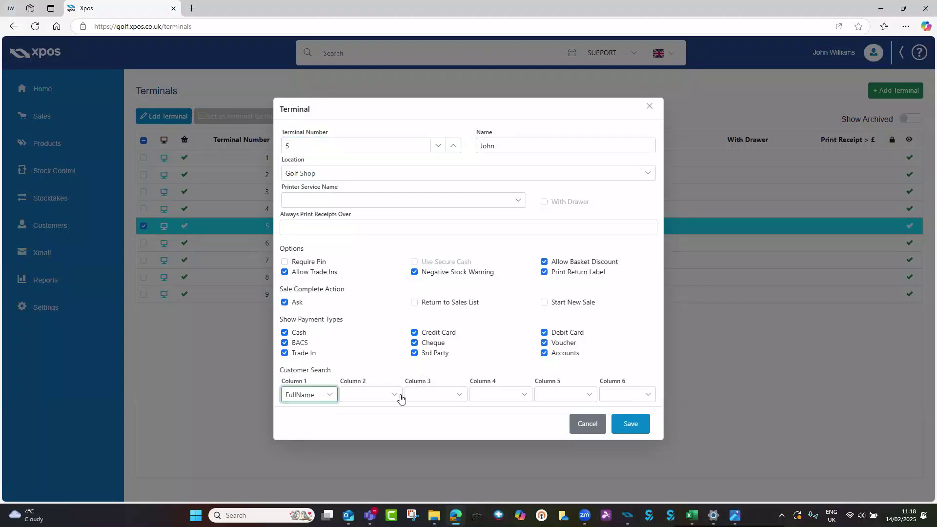
{"action": "left_click", "coordinate": [436, 395]}
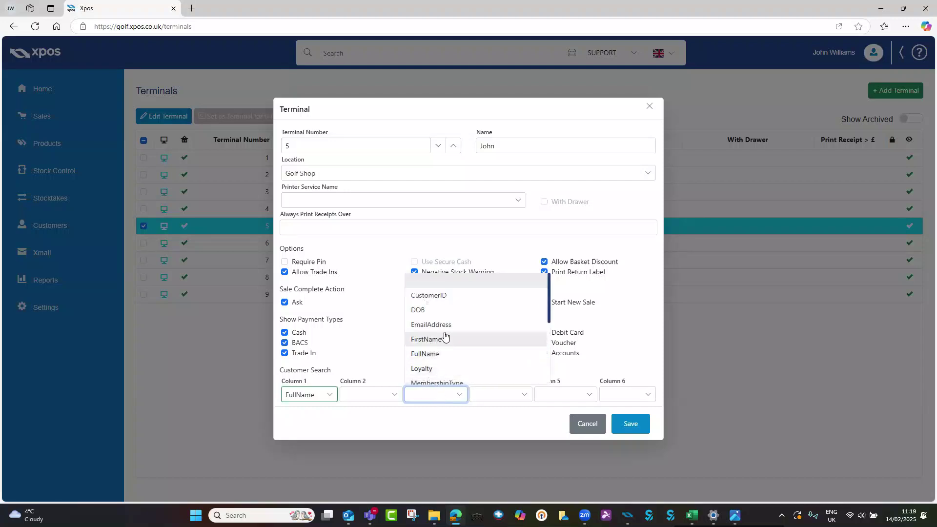
{"action": "left_click", "coordinate": [430, 325]}
{"action": "left_click", "coordinate": [588, 396]}
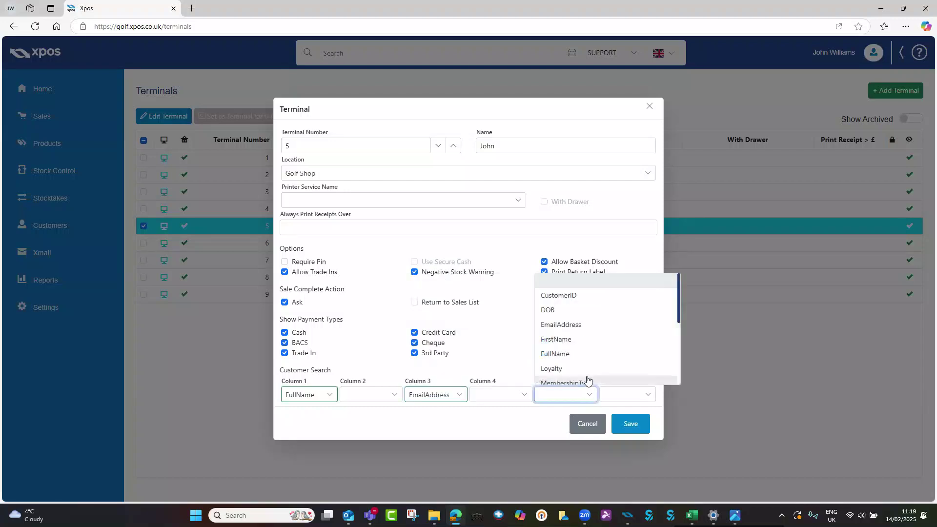
{"action": "scroll", "coordinate": [588, 364], "scroll_direction": "down", "scroll_amount": 1}
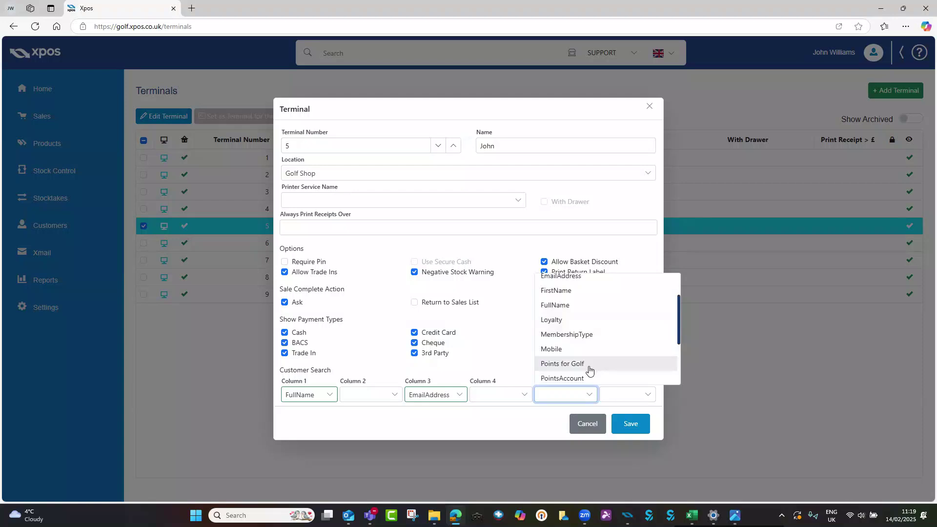
{"action": "scroll", "coordinate": [588, 366], "scroll_direction": "down", "scroll_amount": 1}
{"action": "left_click", "coordinate": [584, 361]}
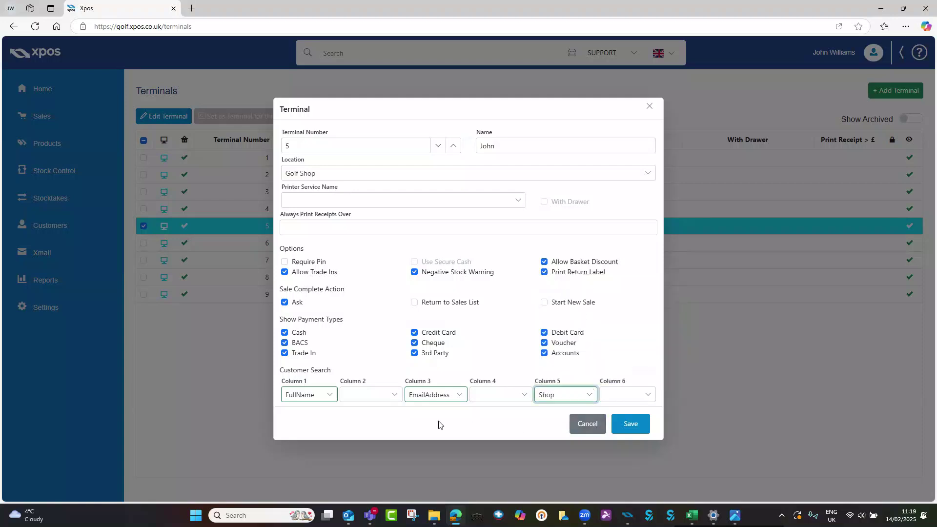
{"action": "left_click", "coordinate": [628, 432]}
Step: Start a new staff sale, try a one-letter customer search, then close it unselected
{"action": "left_click", "coordinate": [63, 121]}
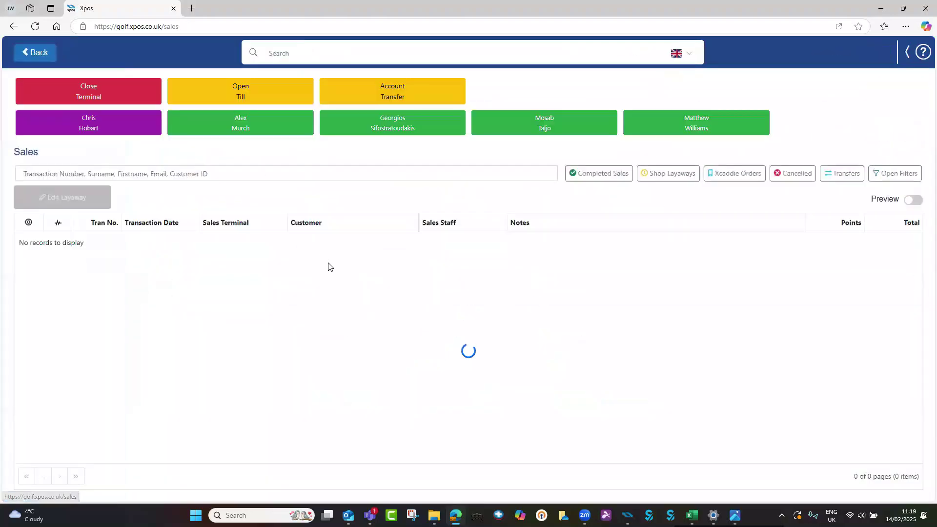
{"action": "left_click", "coordinate": [262, 137]}
{"action": "left_click", "coordinate": [387, 123]}
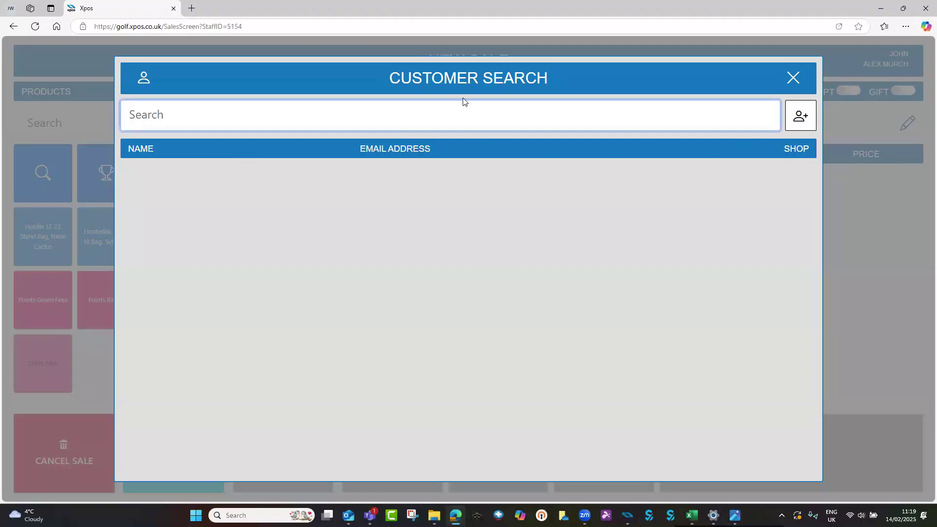
{"action": "type", "text": "j"}
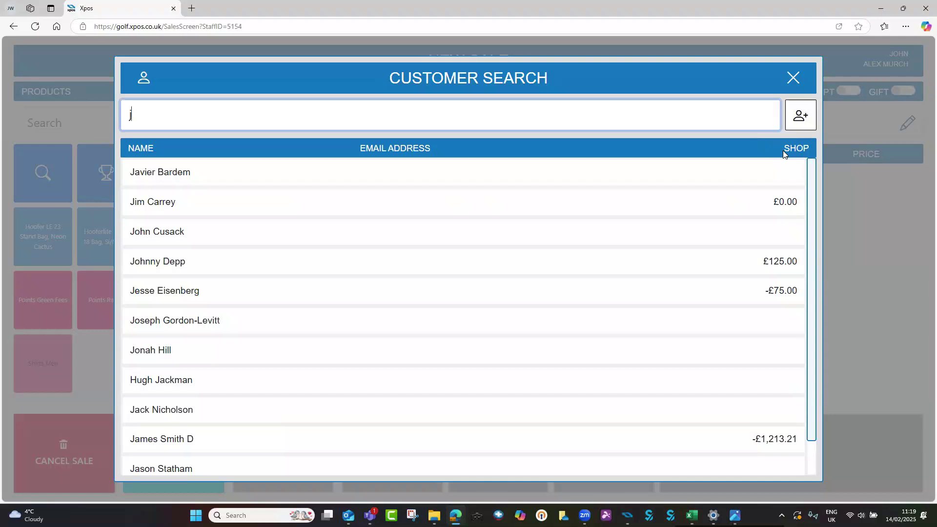
{"action": "left_click", "coordinate": [793, 78]}
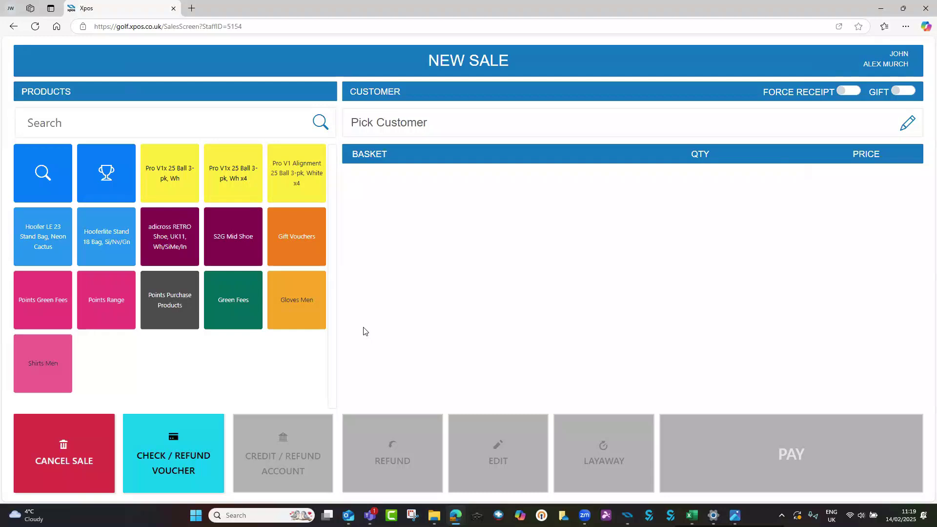
Step: Sell the Pro V1x 25 Ball 3-pk, Wh to the searched customer on shop account for £13.00
{"action": "left_click", "coordinate": [415, 122]}
{"action": "type", "text": "jim"}
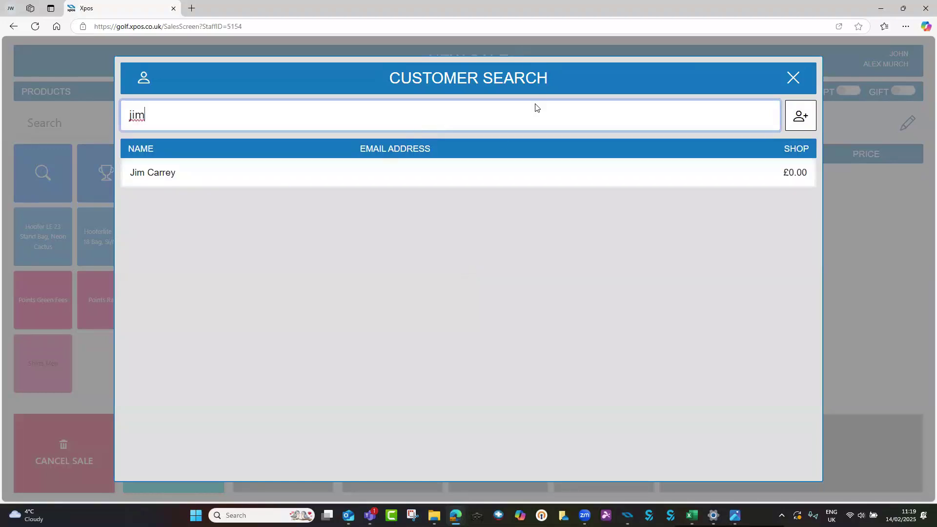
{"action": "left_click", "coordinate": [484, 174]}
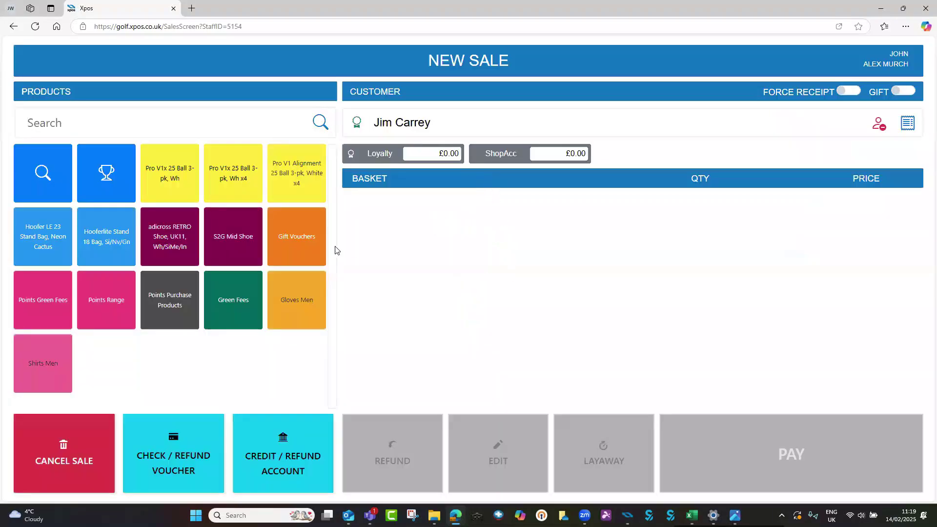
{"action": "left_click", "coordinate": [179, 173]}
{"action": "left_click", "coordinate": [683, 446]}
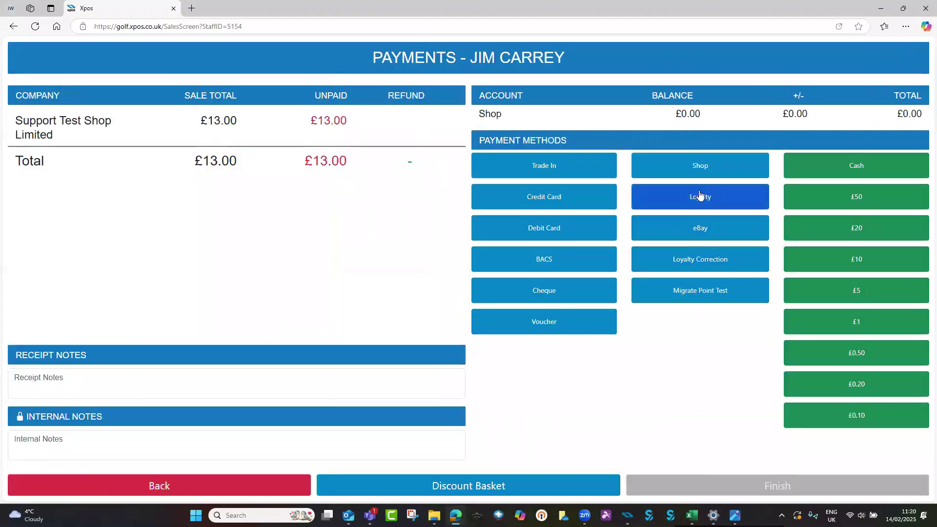
{"action": "left_click", "coordinate": [700, 166]}
{"action": "left_click", "coordinate": [501, 386]}
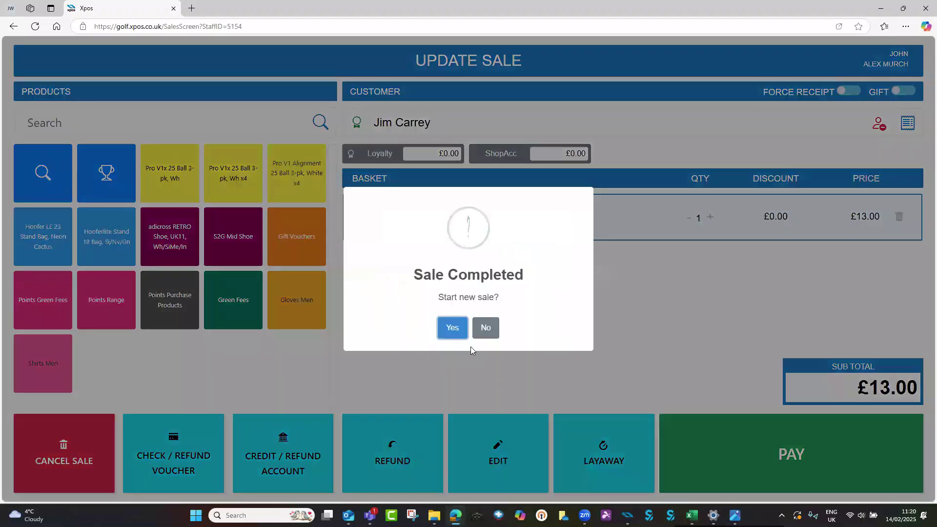
Step: Start a new sale and attach the same customer to it
{"action": "left_click", "coordinate": [457, 313]}
{"action": "left_click", "coordinate": [446, 128]}
{"action": "type", "text": "jim"}
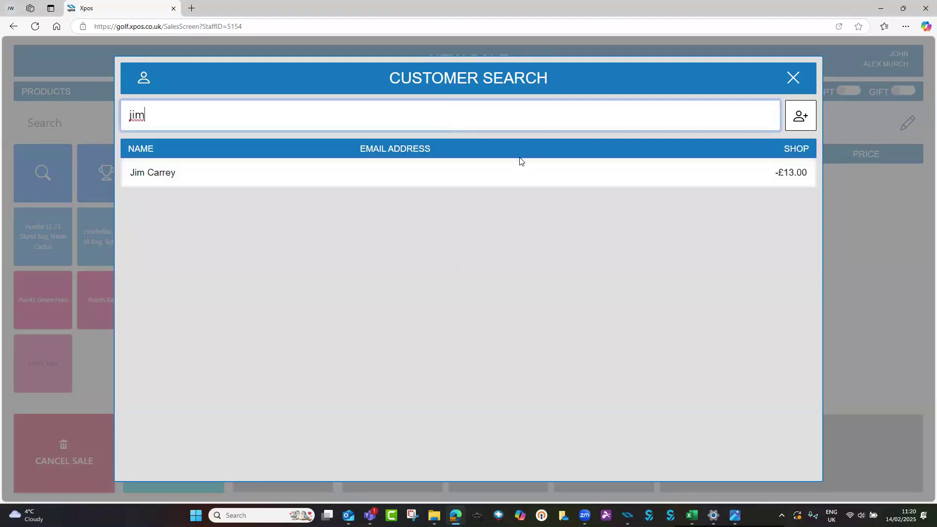
{"action": "left_click", "coordinate": [521, 165]}
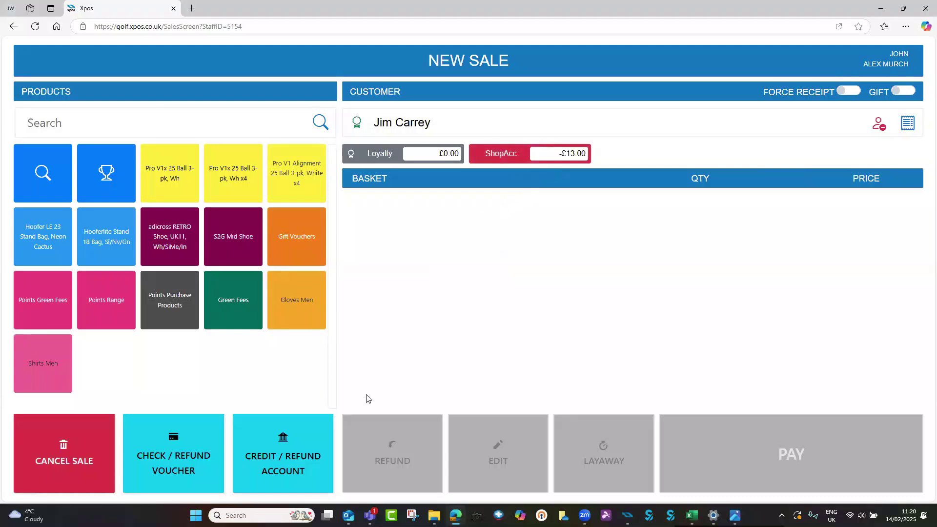
Step: Add a £13.00 account credit for the customer's shop account to the basket
{"action": "left_click", "coordinate": [300, 466]}
{"action": "left_click", "coordinate": [610, 291]}
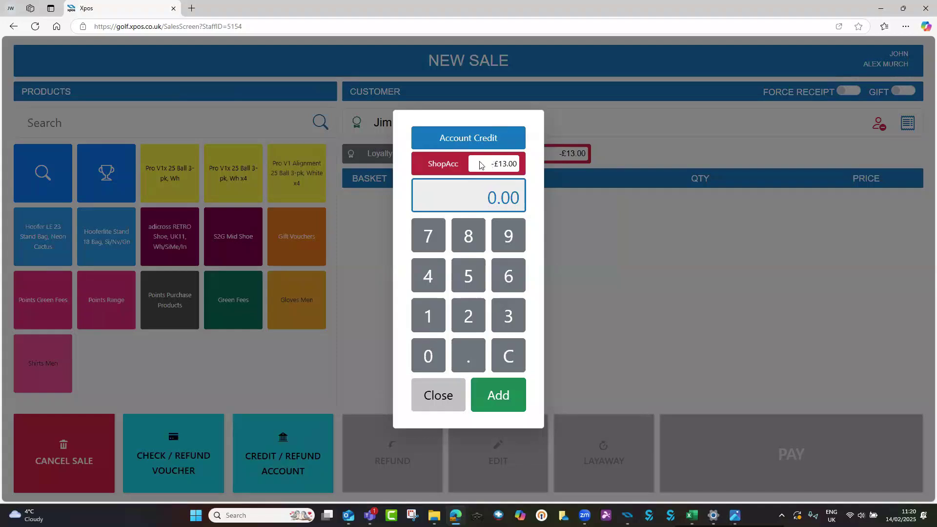
{"action": "left_click", "coordinate": [428, 315]}
{"action": "left_click", "coordinate": [508, 317]}
{"action": "left_click", "coordinate": [500, 405]}
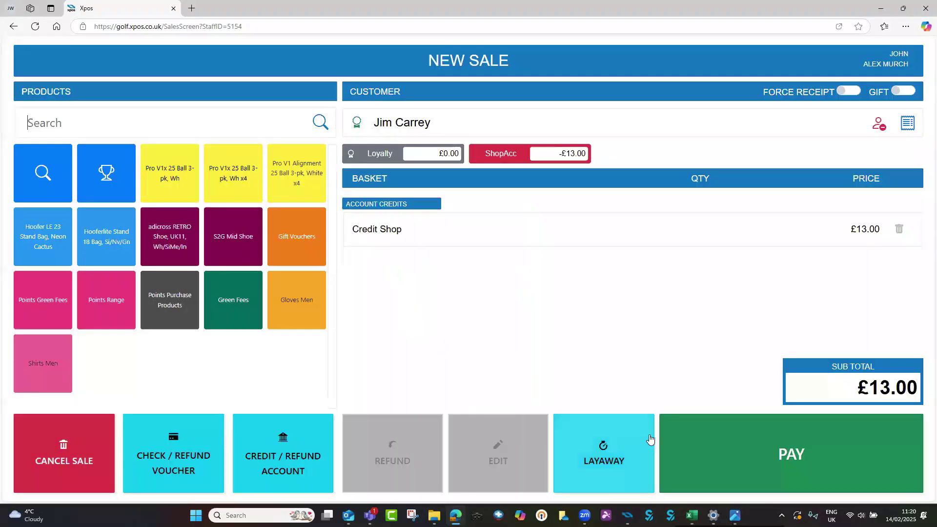
Step: Pay the £13.00 credit in cash and decline starting a new sale
{"action": "left_click", "coordinate": [703, 451]}
{"action": "left_click", "coordinate": [819, 168]}
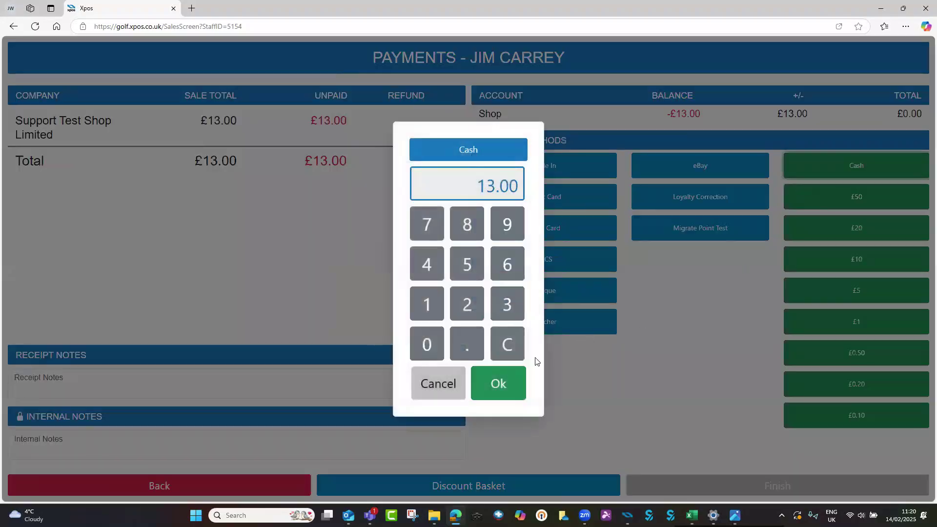
{"action": "left_click", "coordinate": [499, 386]}
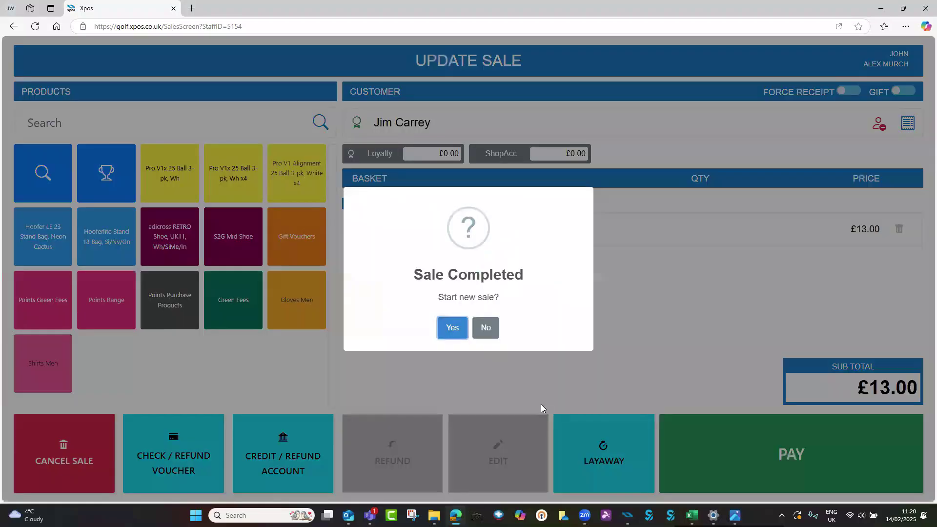
{"action": "left_click", "coordinate": [487, 329]}
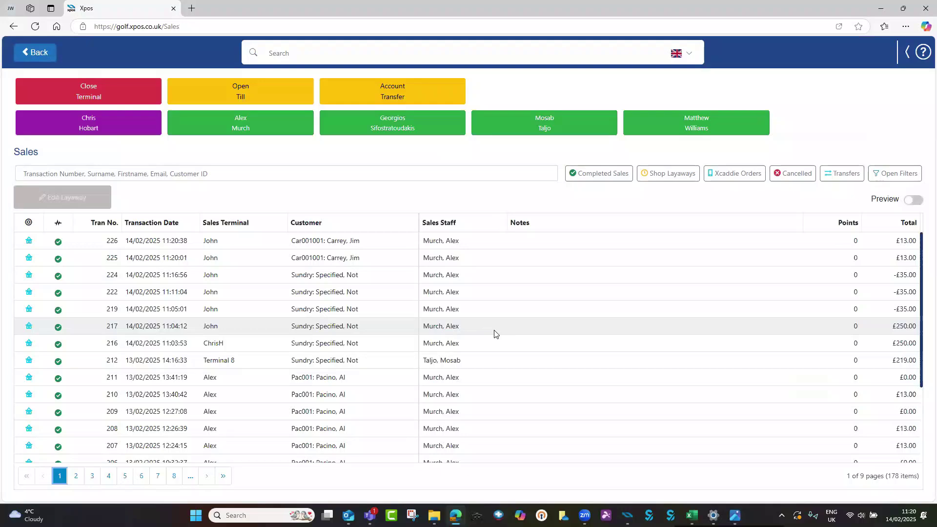
Step: Go back to the home page and open the Stock Control list
{"action": "left_click", "coordinate": [36, 53]}
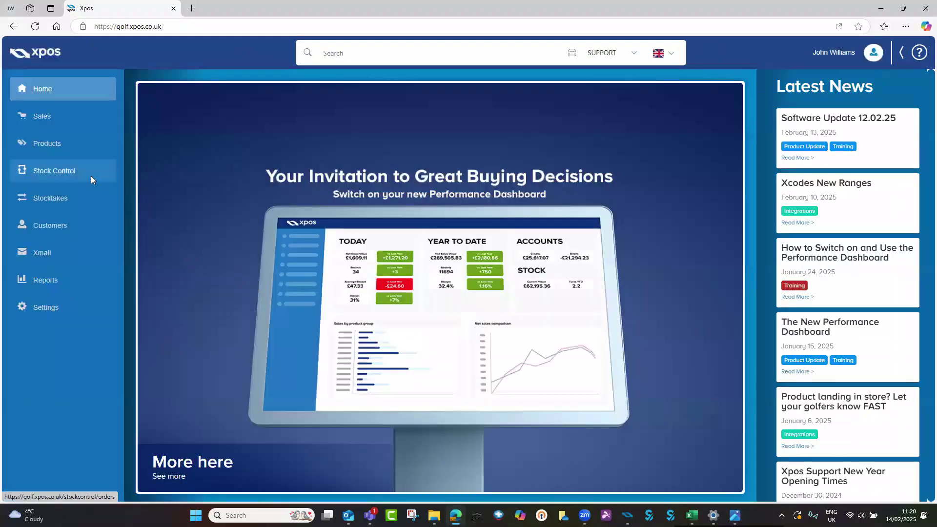
{"action": "left_click", "coordinate": [91, 179]}
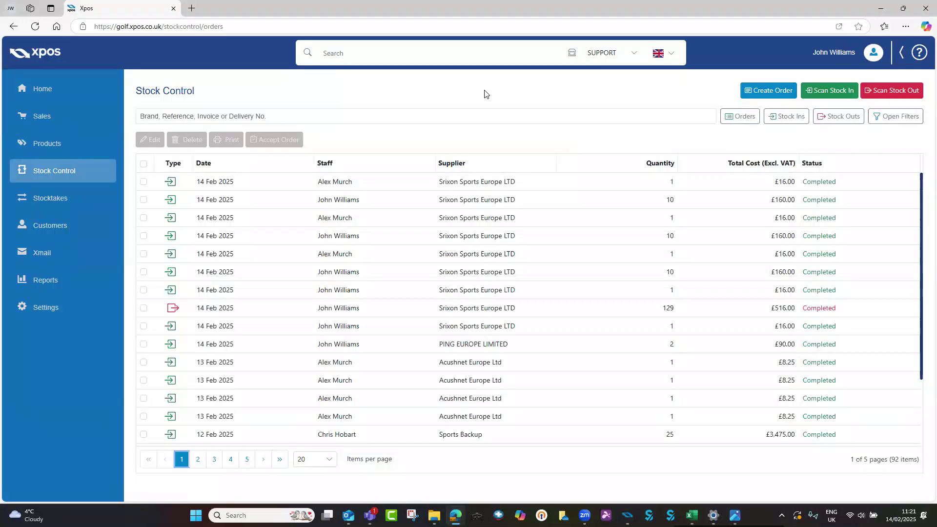
Step: Start a new purchase order from the Stock Control page
{"action": "left_click", "coordinate": [765, 92]}
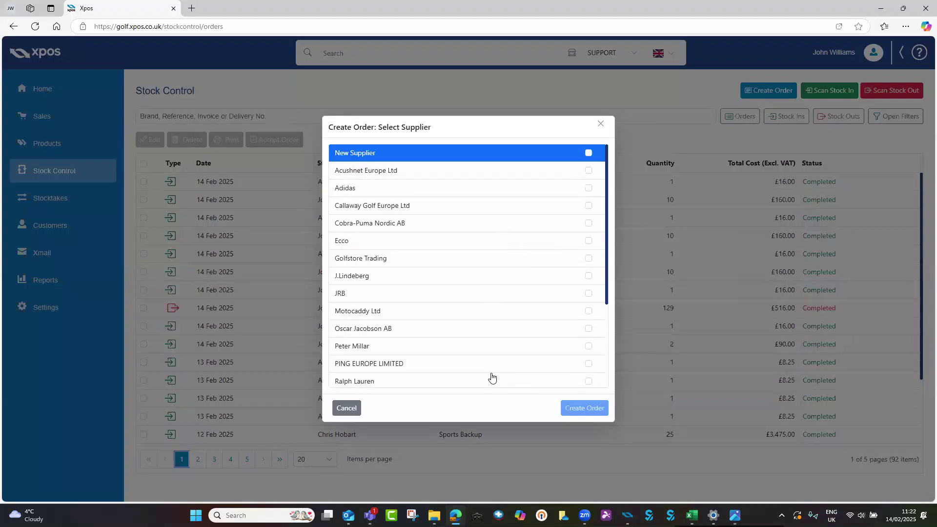
Step: Create an order for Callaway Golf Europe Ltd and search products for 'ai smoke'
{"action": "left_click", "coordinate": [425, 209]}
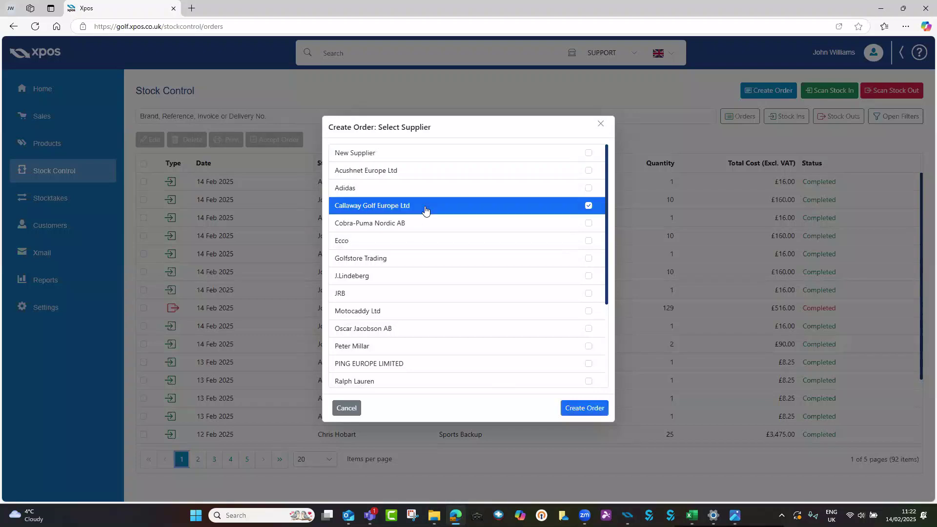
{"action": "left_click", "coordinate": [581, 409]}
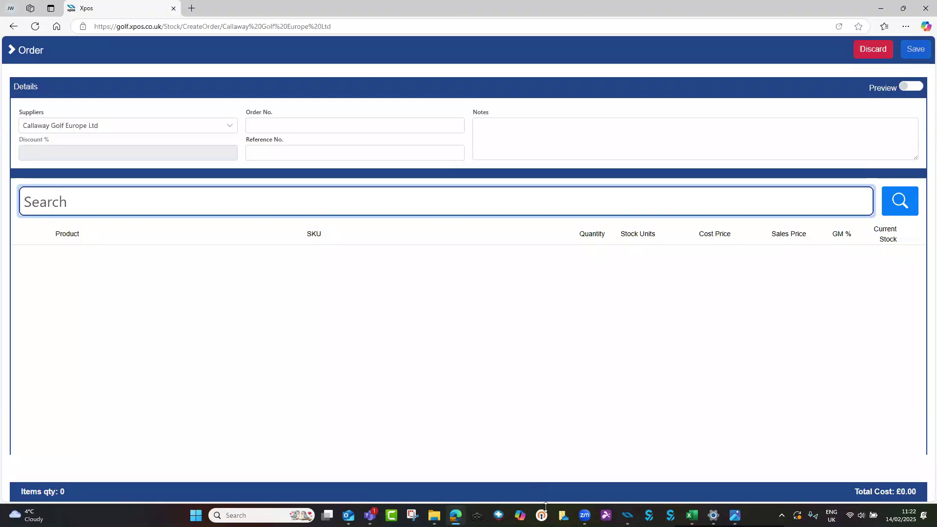
{"action": "type", "text": "ai smoke"}
{"action": "key", "text": "Return"}
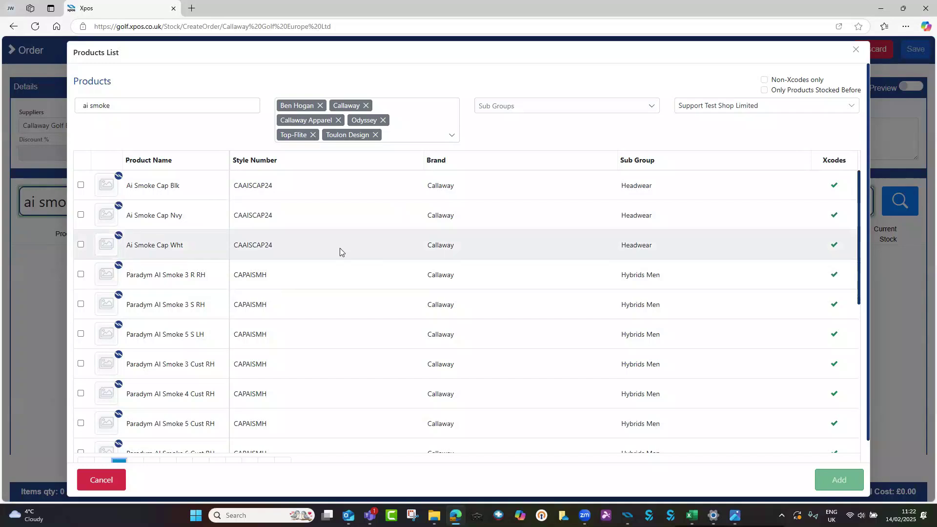
Step: Add the Paradym AI Smoke Hybrid, 4, Cust, LH at £169.00 to the order
{"action": "scroll", "coordinate": [287, 342], "scroll_direction": "down", "scroll_amount": 3}
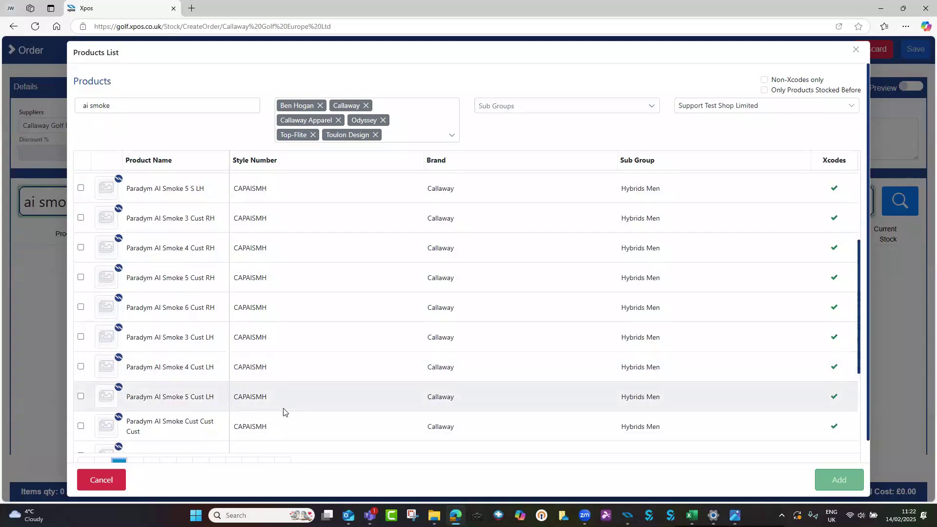
{"action": "left_click", "coordinate": [167, 368]}
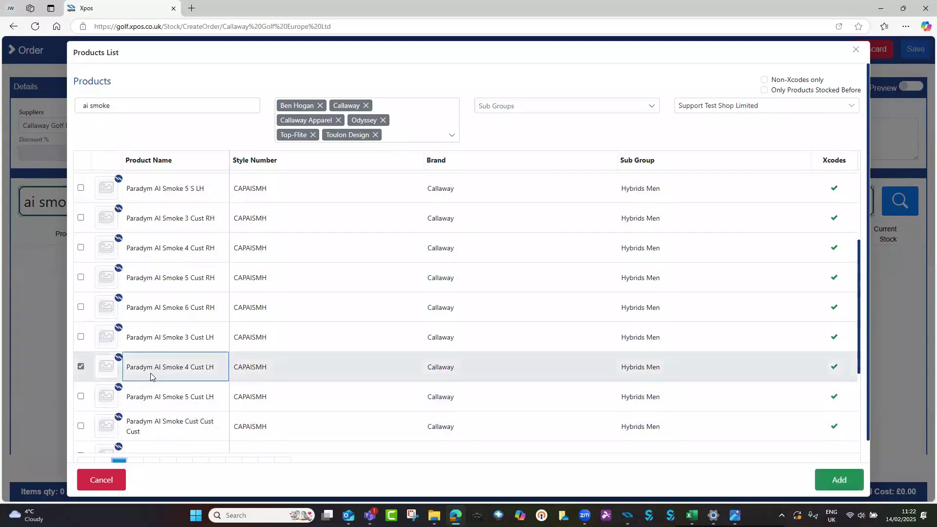
{"action": "left_click", "coordinate": [834, 480]}
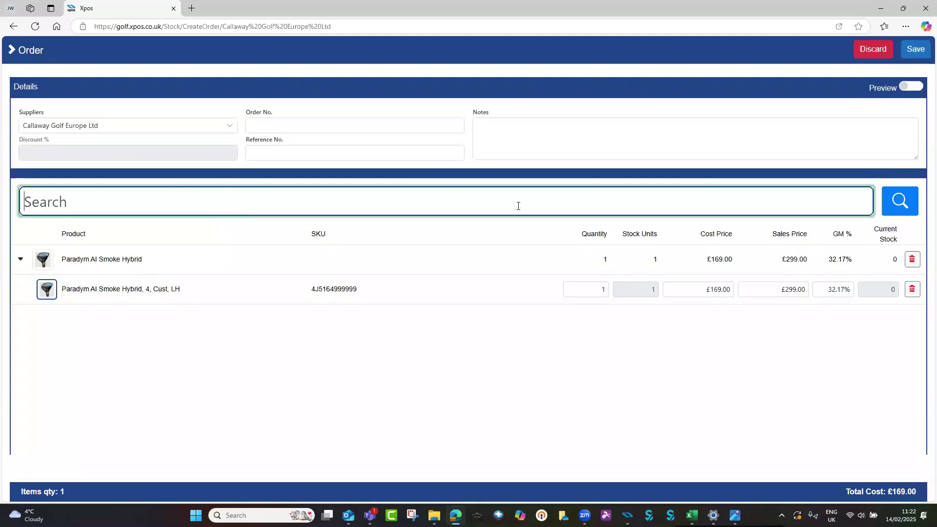
Step: Fill in the order number, a reference and a note naming who the order is for
{"action": "left_click", "coordinate": [294, 122]}
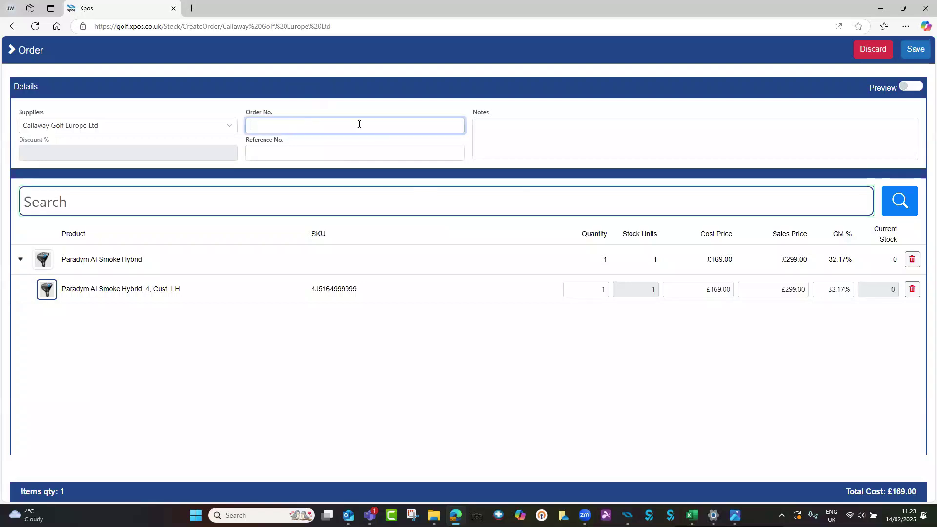
{"action": "type", "text": "12345"}
{"action": "left_click", "coordinate": [334, 155]}
{"action": "type", "text": "John"}
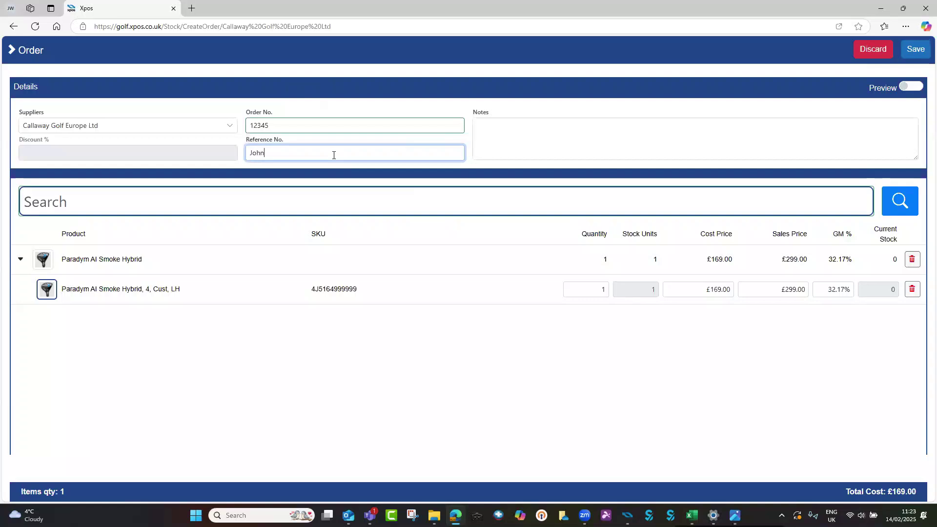
{"action": "left_click", "coordinate": [529, 135]}
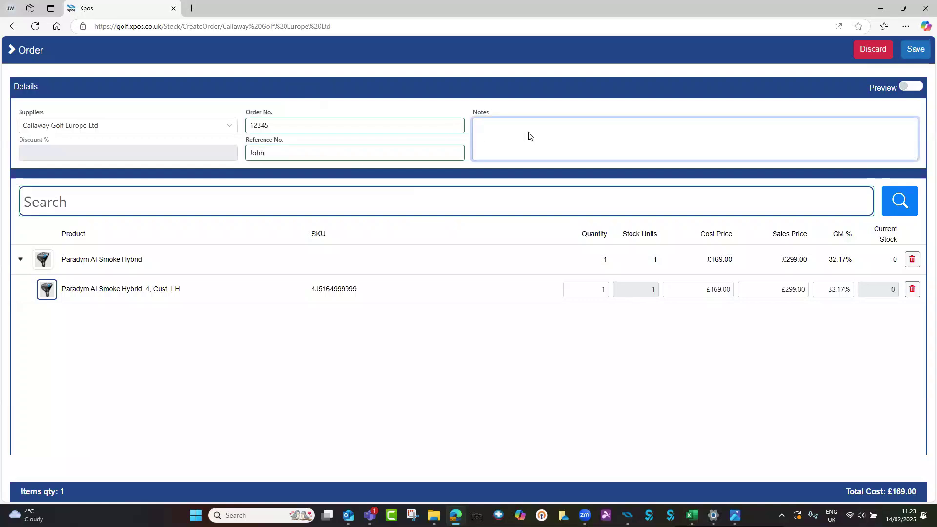
{"action": "type", "text": "Order for John"}
Step: Set the Paradym hybrid quantity to 2 (£338.00 total) and save the order
{"action": "left_click", "coordinate": [581, 291]}
{"action": "double_click", "coordinate": [593, 293]}
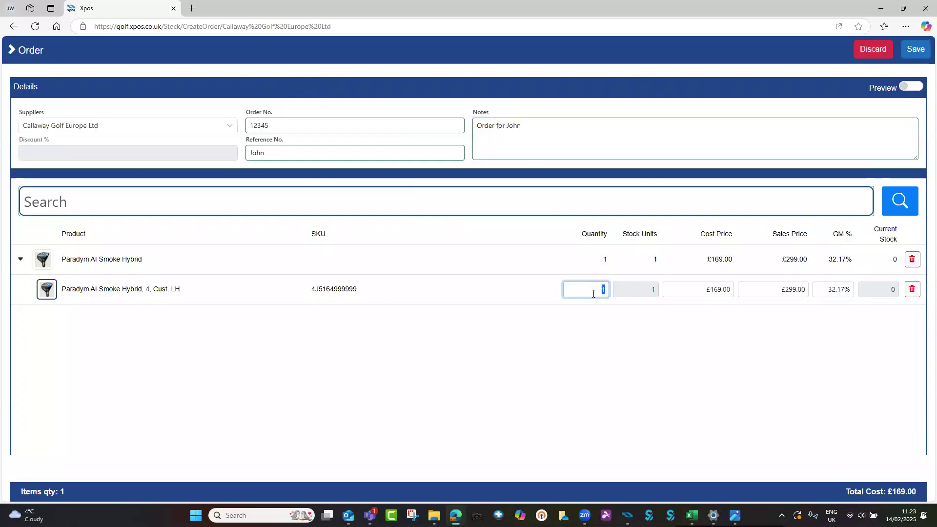
{"action": "type", "text": "2"}
{"action": "left_click", "coordinate": [708, 290]}
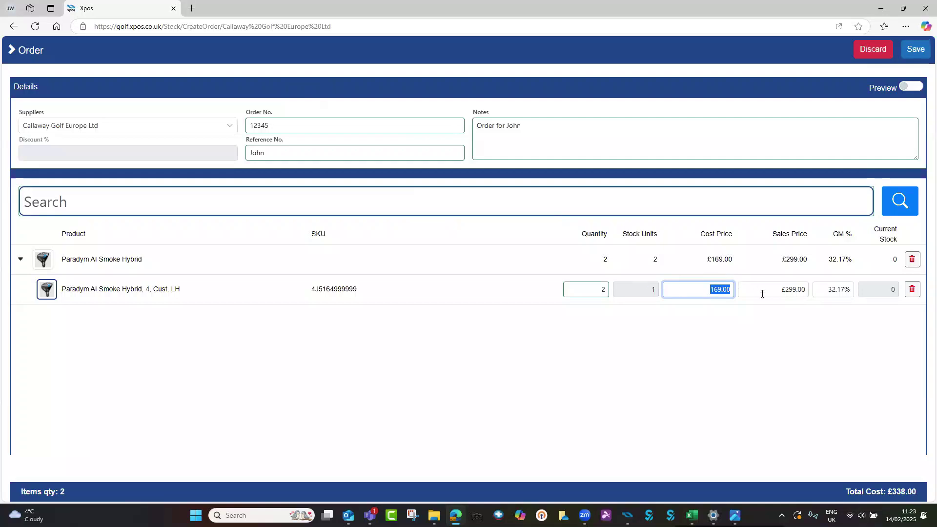
{"action": "left_click", "coordinate": [915, 51]}
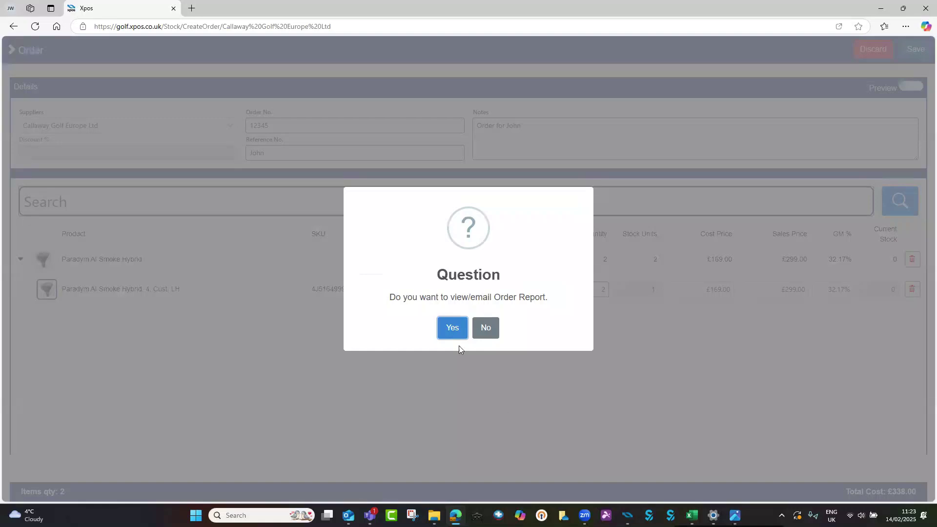
Step: View the order report with prices hidden, then bring up the supplier email form
{"action": "left_click", "coordinate": [453, 329]}
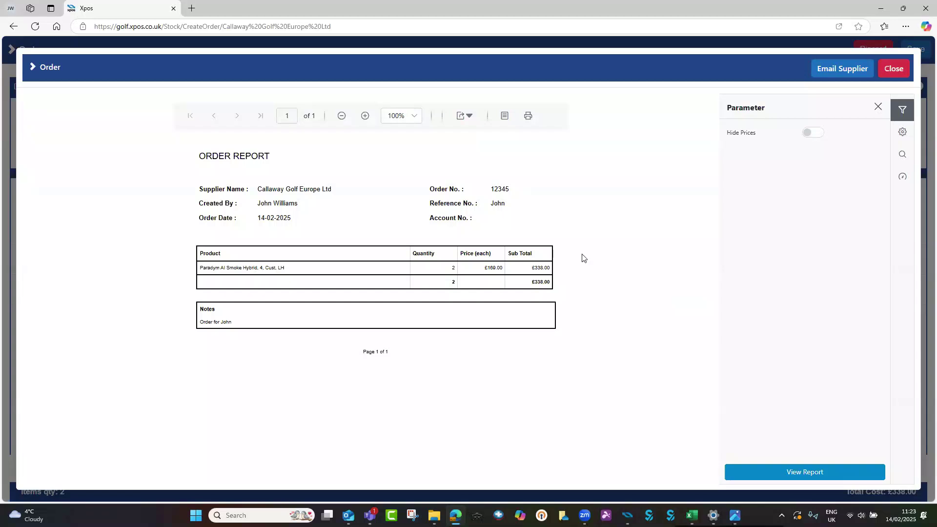
{"action": "left_click", "coordinate": [814, 133]}
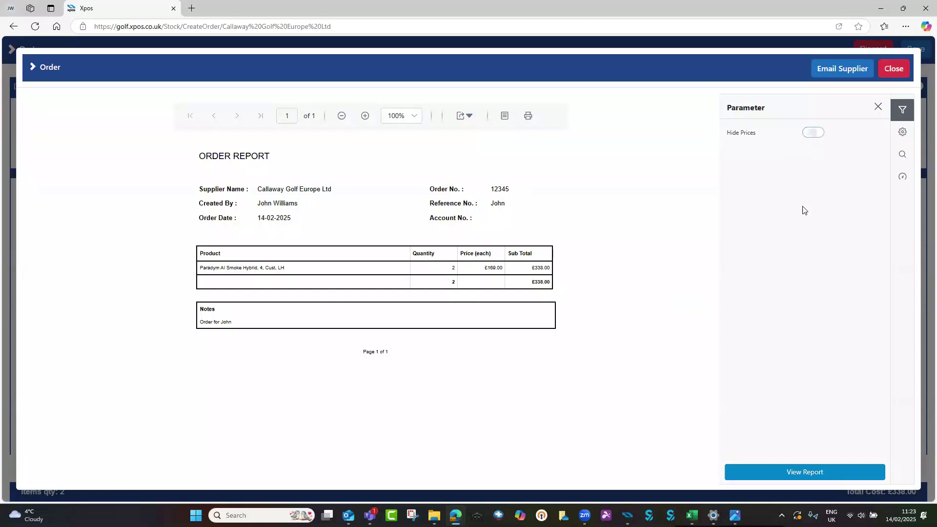
{"action": "left_click", "coordinate": [815, 475]}
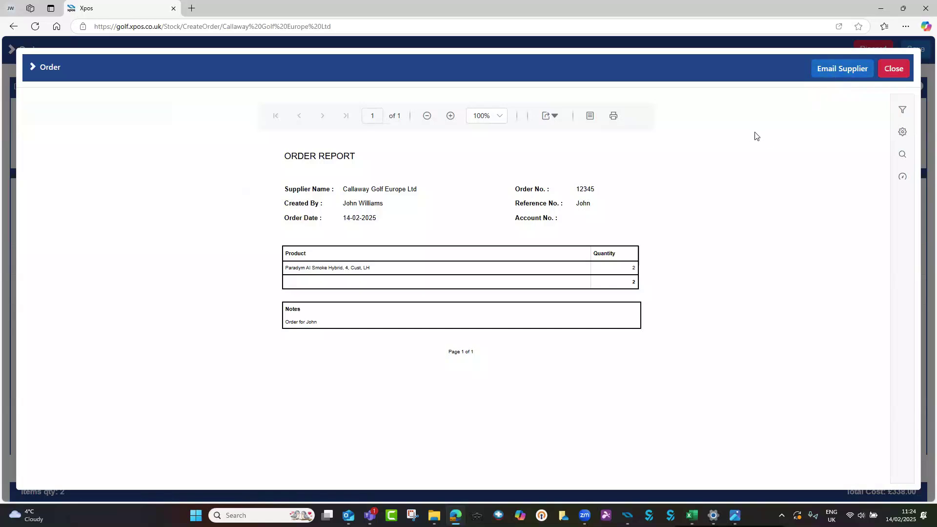
{"action": "left_click", "coordinate": [841, 71]}
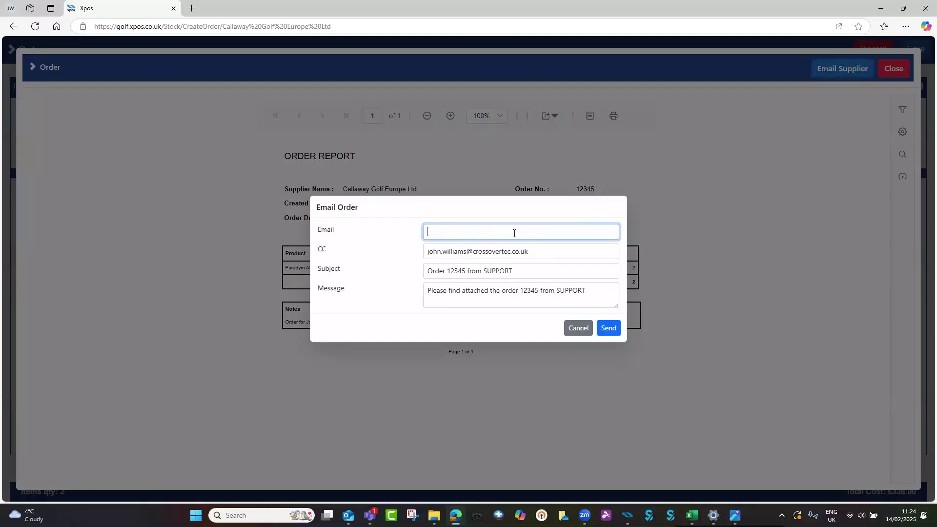
Step: Review the prefilled email subject and message, then cancel without sending
{"action": "left_click", "coordinate": [505, 270]}
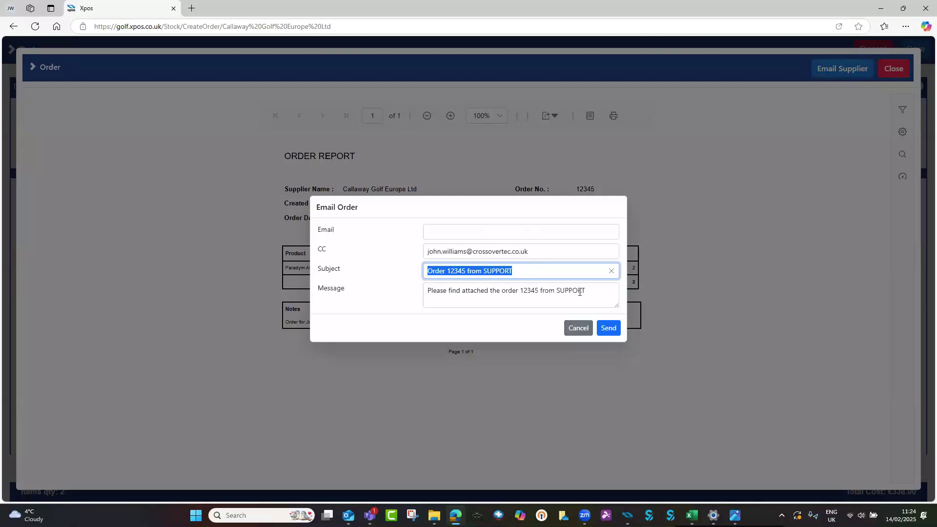
{"action": "left_click_drag", "start_coordinate": [578, 291], "coordinate": [389, 292]}
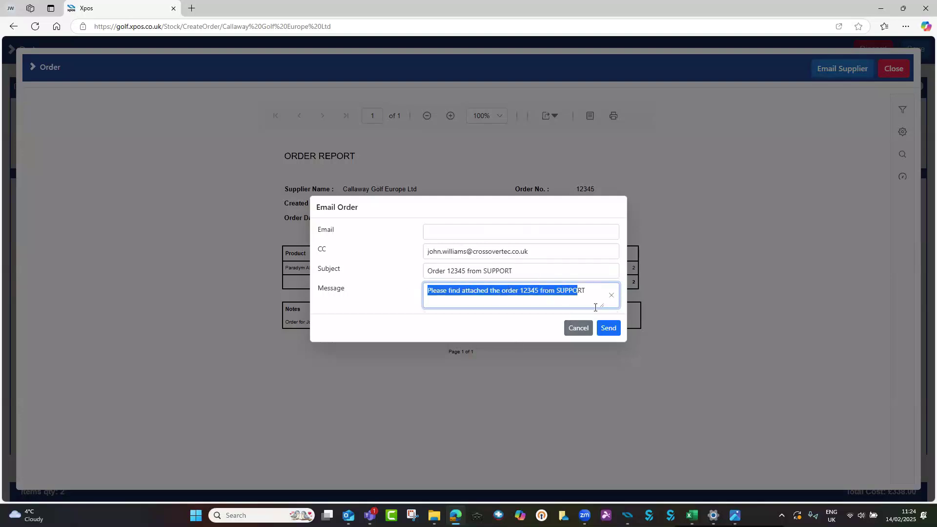
{"action": "left_click", "coordinate": [582, 329]}
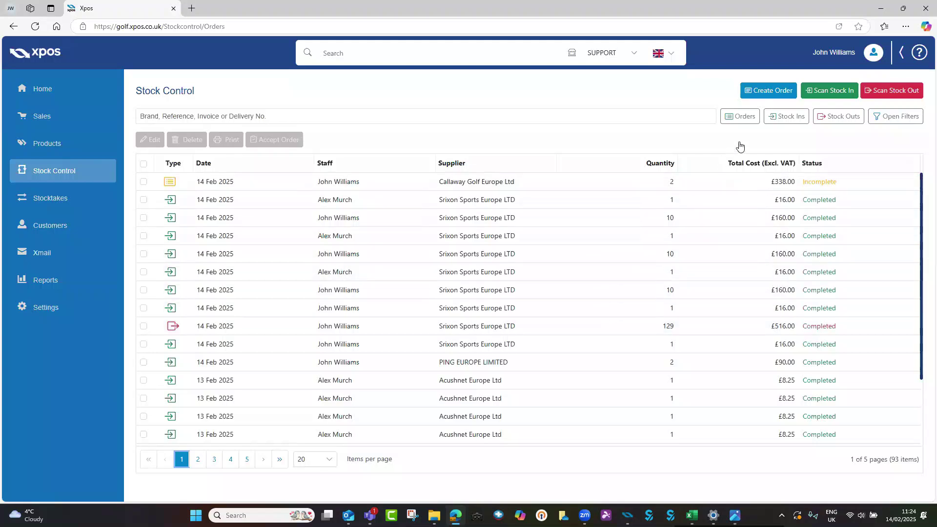
Step: Filter Stock Control to orders only and open the 14 Feb Callaway order for receiving
{"action": "left_click", "coordinate": [742, 121]}
{"action": "left_click", "coordinate": [743, 120]}
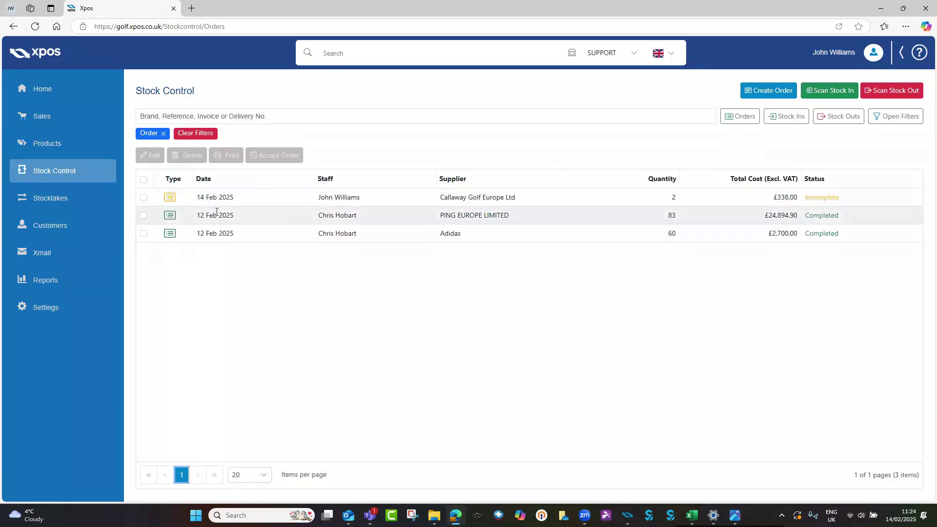
{"action": "left_click", "coordinate": [240, 199]}
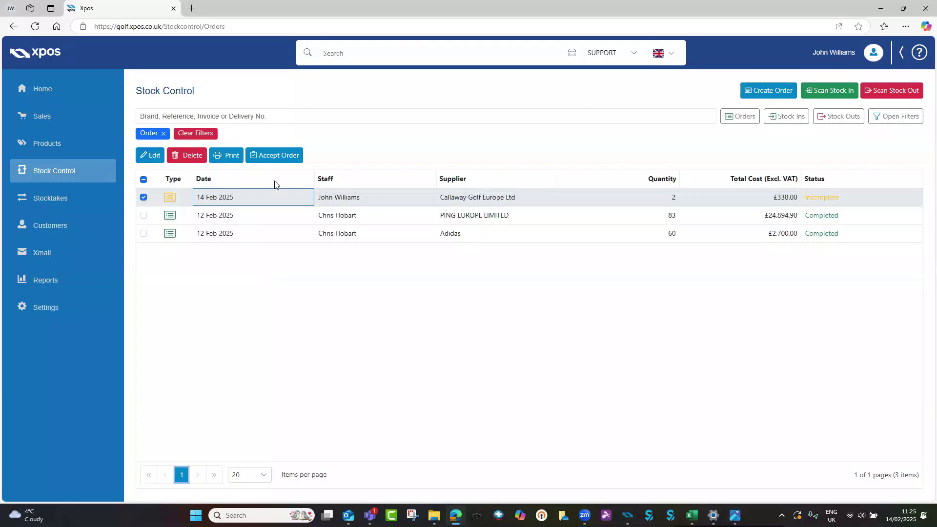
{"action": "left_click", "coordinate": [283, 156]}
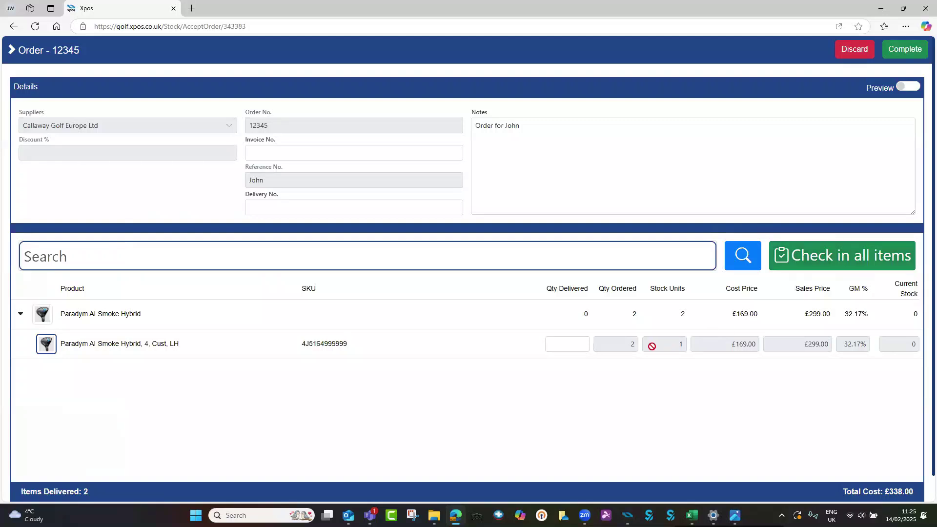
Step: Receive 1 of the 2 Paradym hybrids, confirm completion, and skip printing labels
{"action": "left_click", "coordinate": [575, 343]}
{"action": "left_click", "coordinate": [595, 385]}
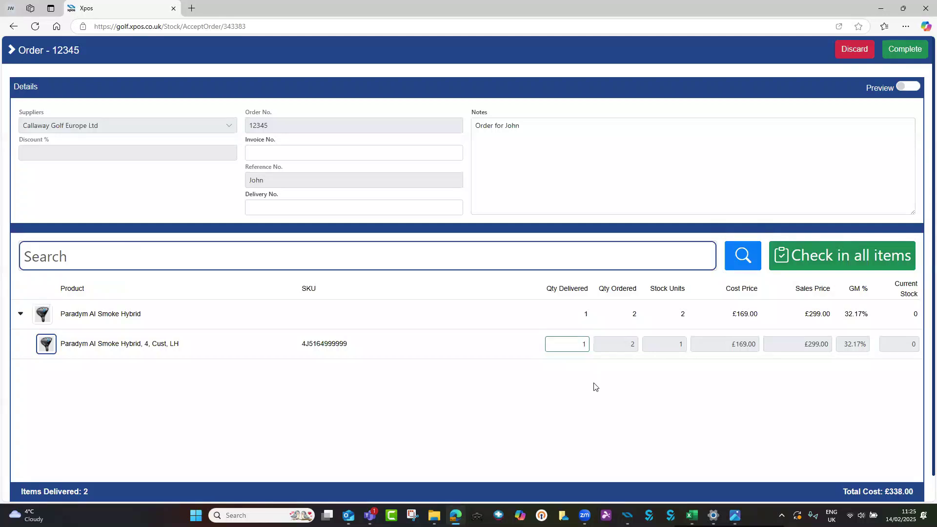
{"action": "left_click", "coordinate": [904, 49]}
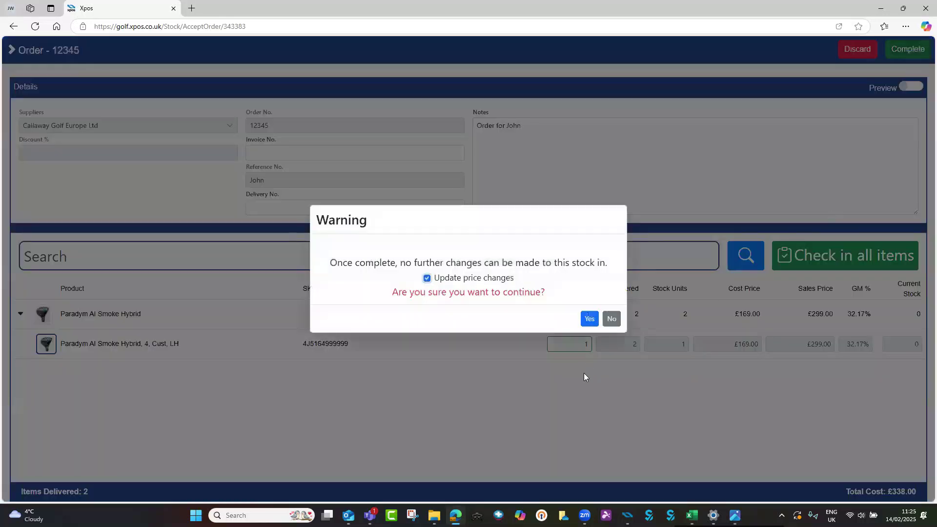
{"action": "left_click", "coordinate": [589, 318]}
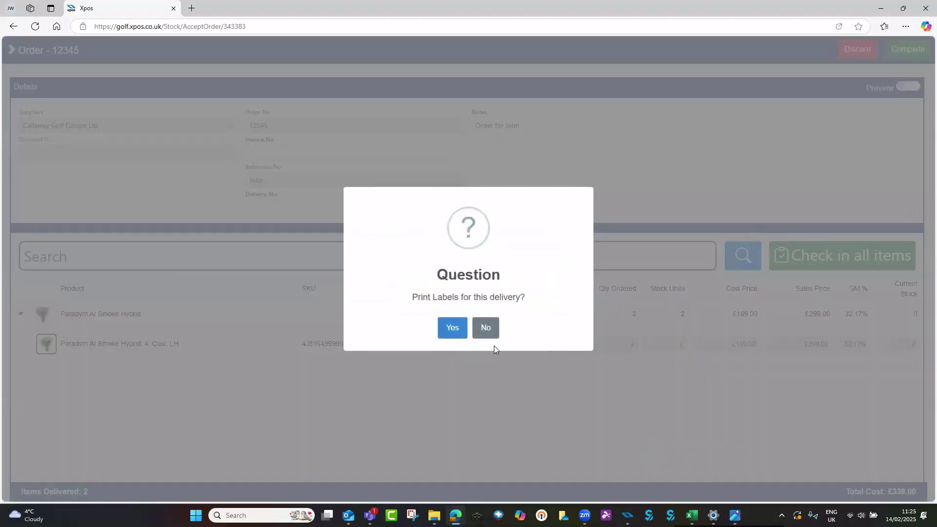
{"action": "left_click", "coordinate": [486, 328]}
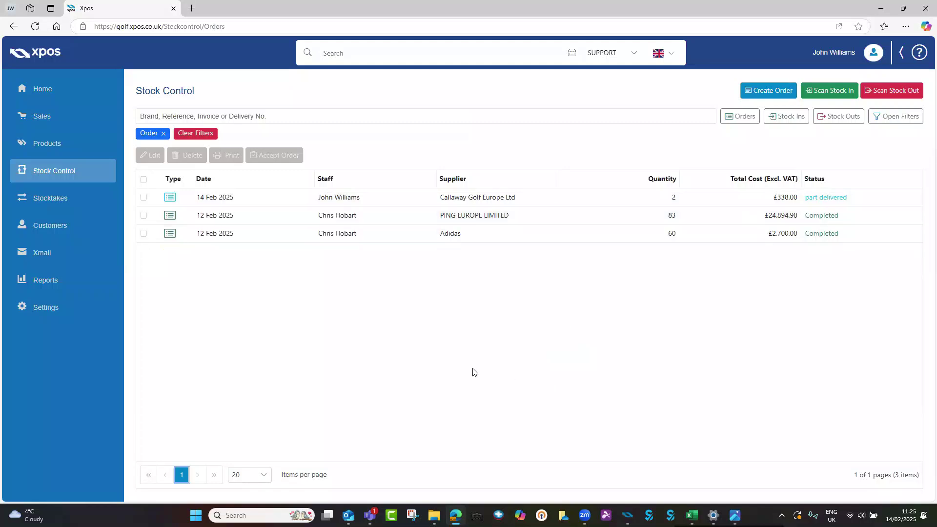
Step: Accept the remaining hybrid on Callaway order 12345 and complete it without printing labels
{"action": "left_click", "coordinate": [257, 199]}
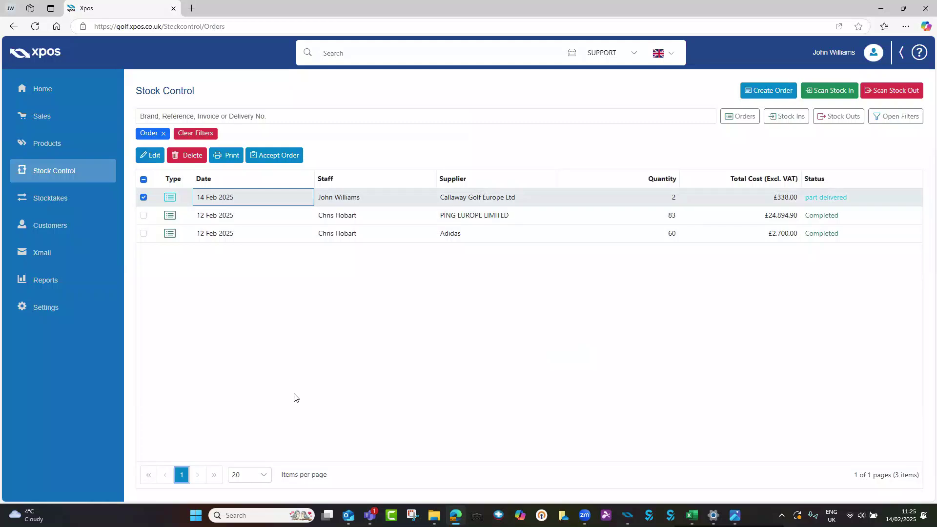
{"action": "left_click", "coordinate": [276, 155]}
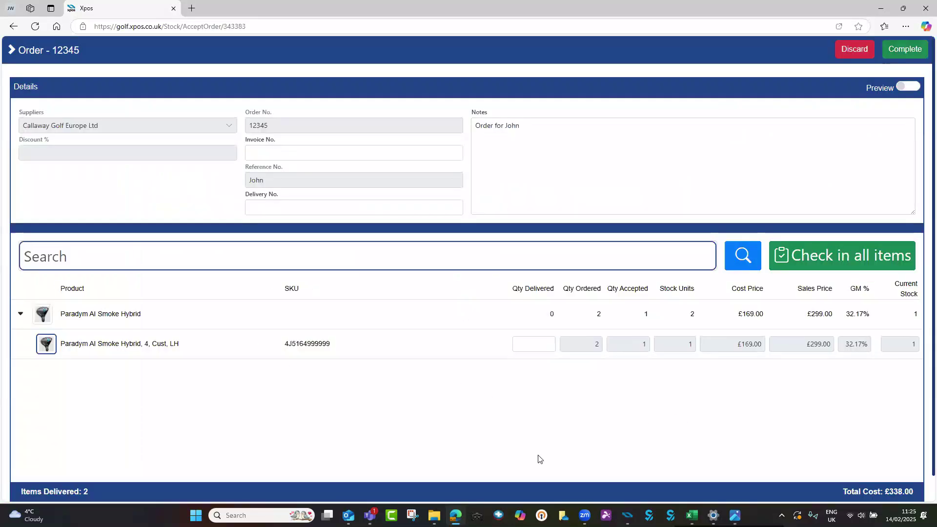
{"action": "left_click", "coordinate": [824, 261]}
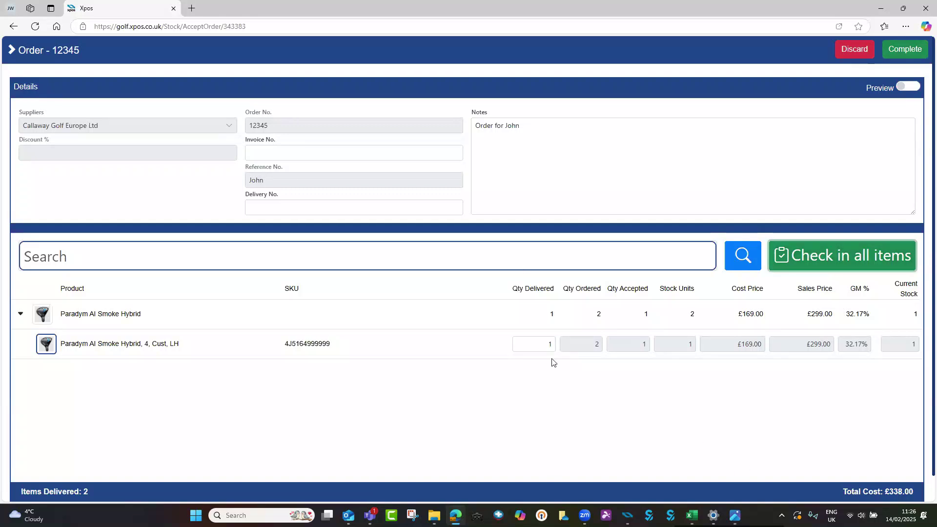
{"action": "left_click", "coordinate": [903, 53]}
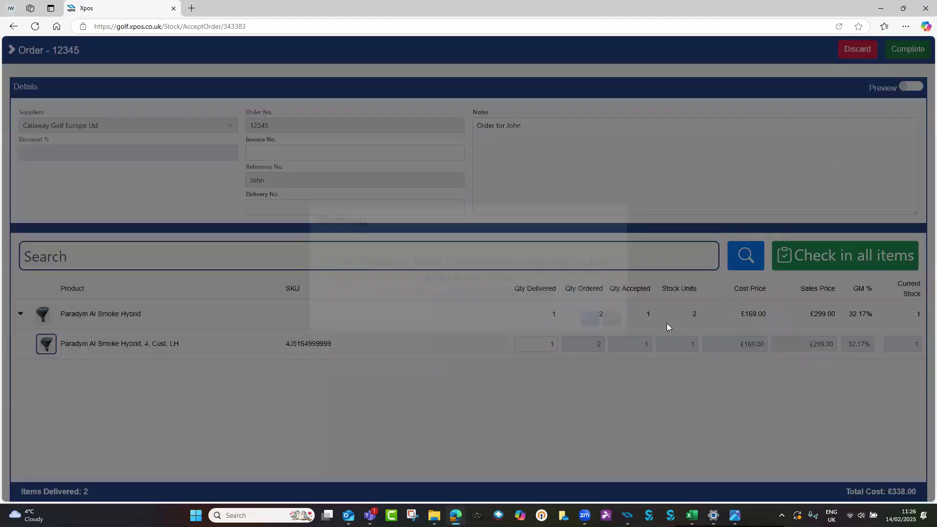
{"action": "left_click", "coordinate": [589, 318]}
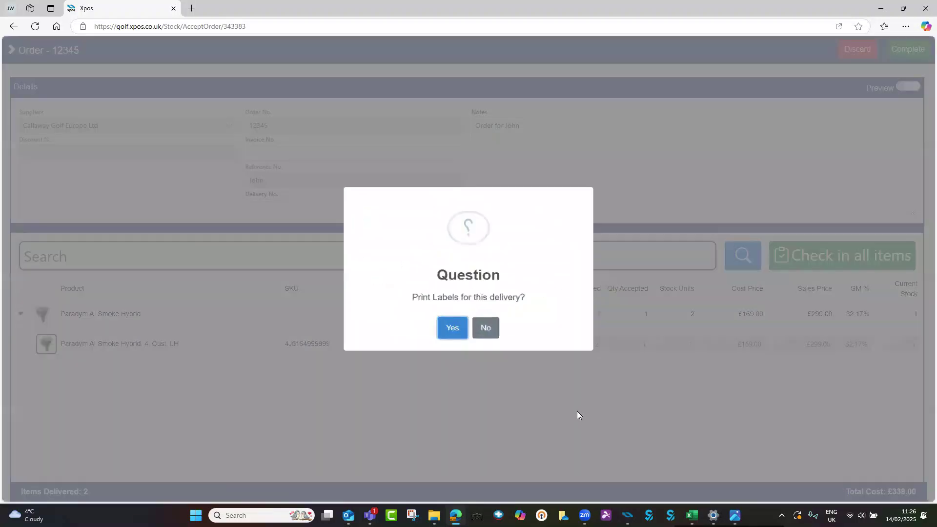
{"action": "left_click", "coordinate": [484, 328]}
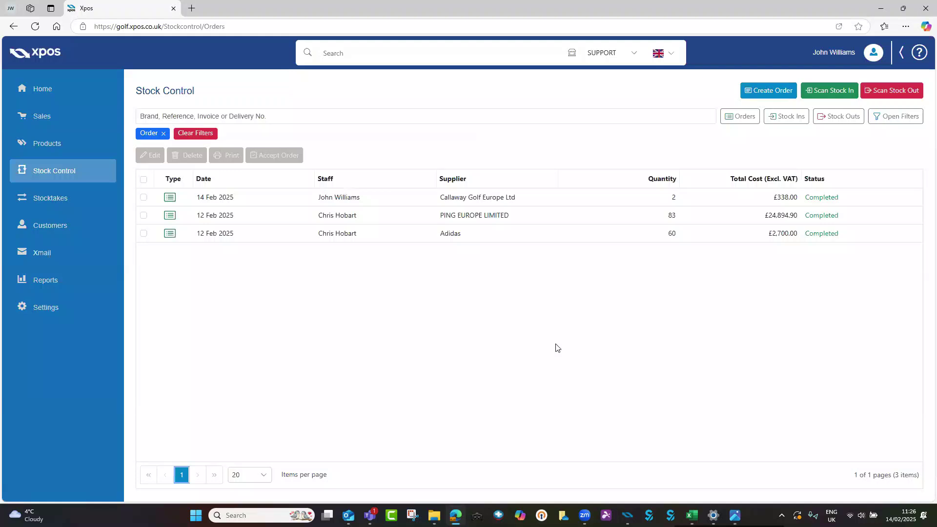
Step: Start a staff sale, search for and attach a customer, then cancel the sale
{"action": "left_click", "coordinate": [54, 125]}
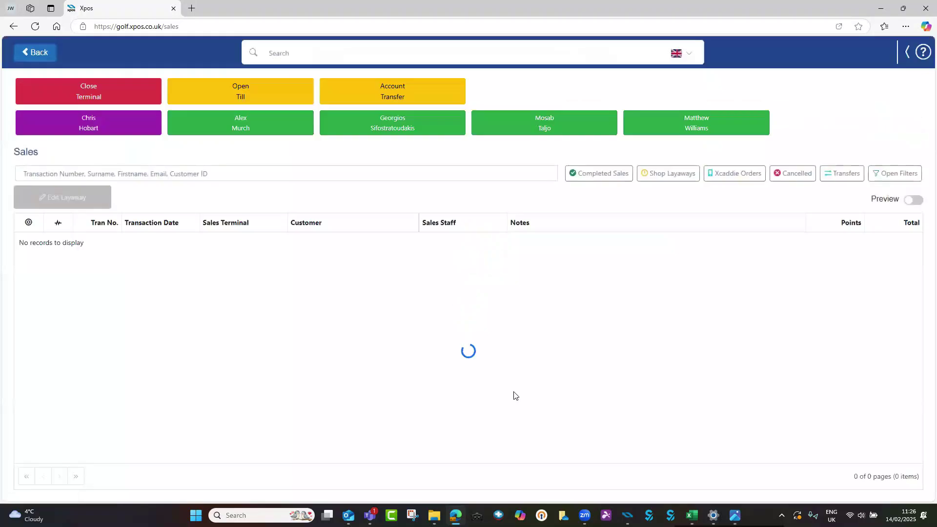
{"action": "left_click", "coordinate": [270, 130]}
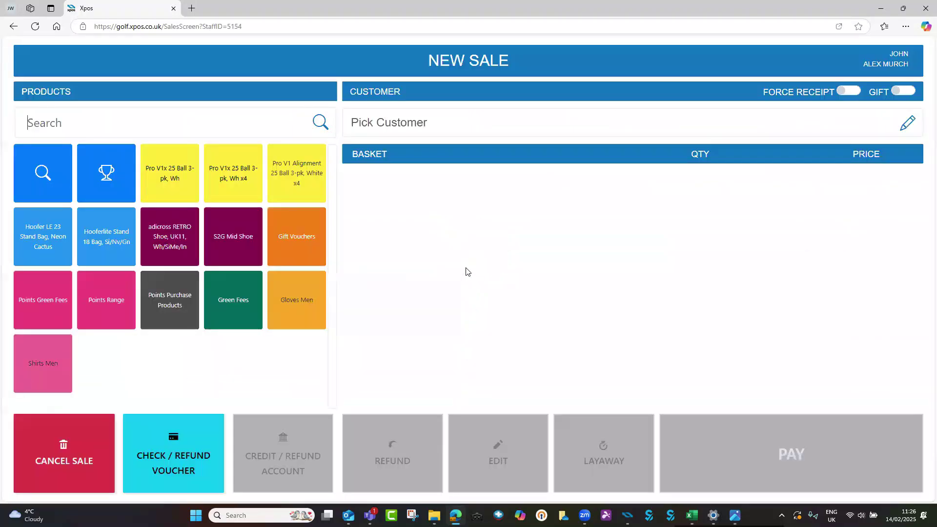
{"action": "left_click", "coordinate": [425, 128]}
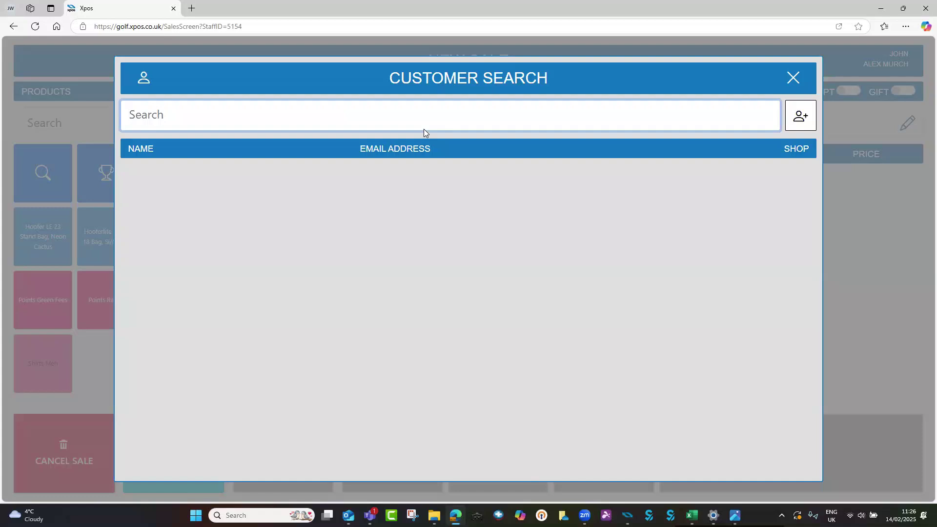
{"action": "type", "text": "j"}
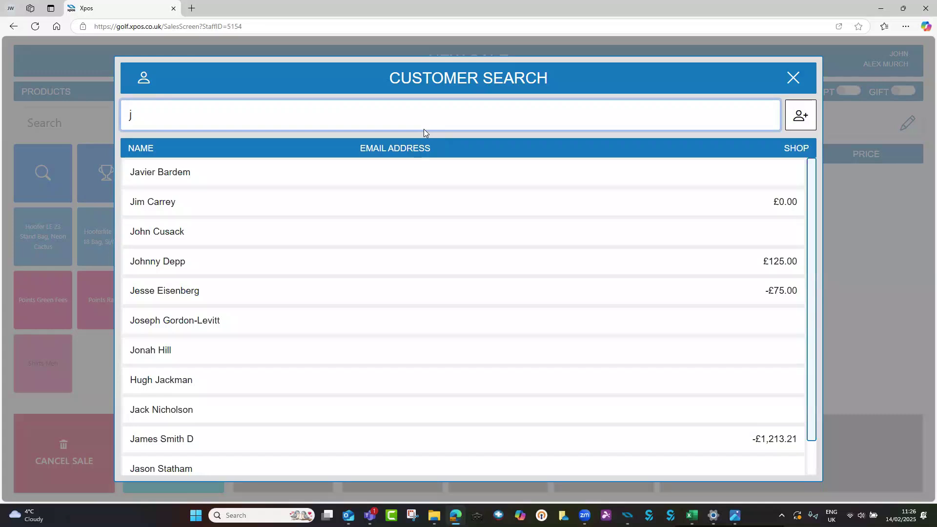
{"action": "type", "text": "a"}
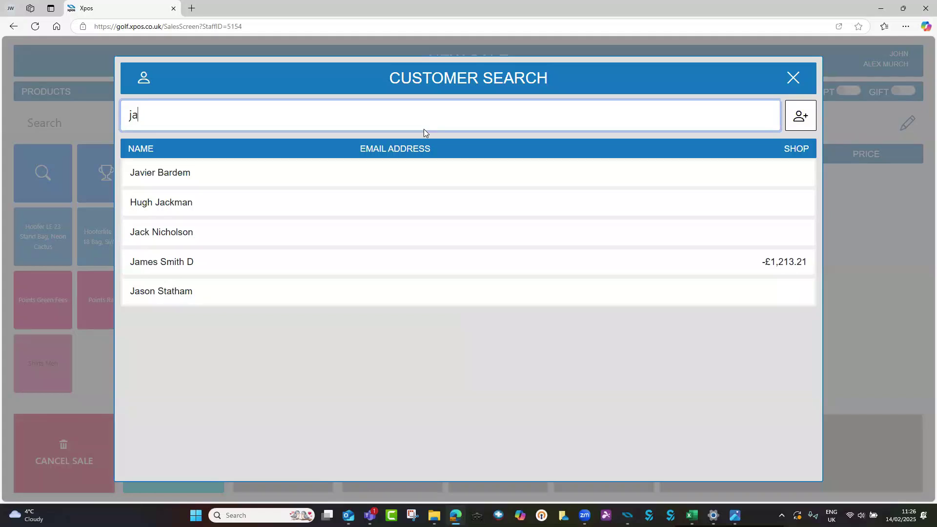
{"action": "left_click", "coordinate": [391, 179]}
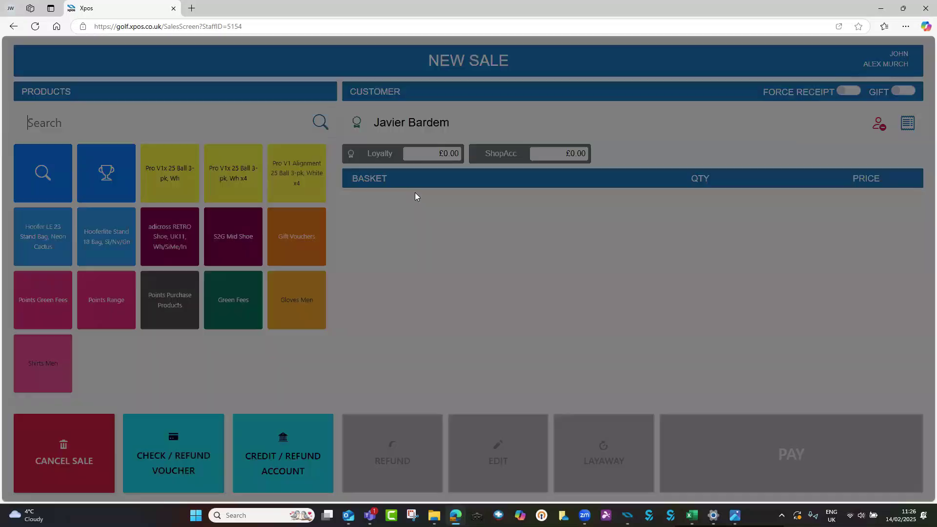
{"action": "left_click", "coordinate": [551, 212]}
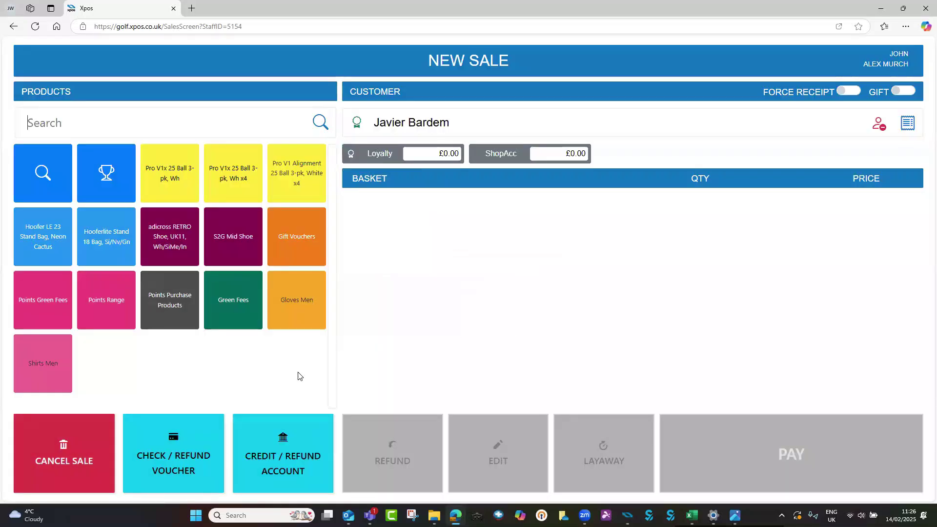
{"action": "left_click", "coordinate": [91, 462]}
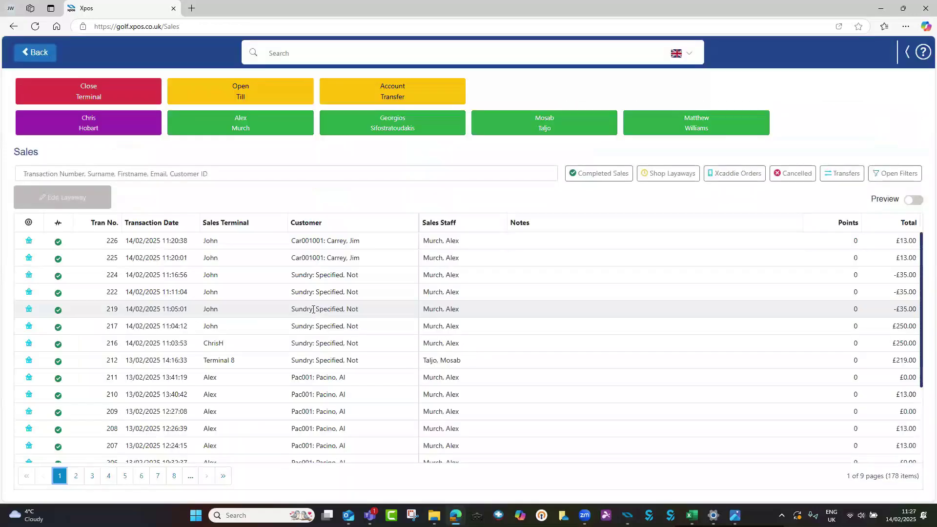